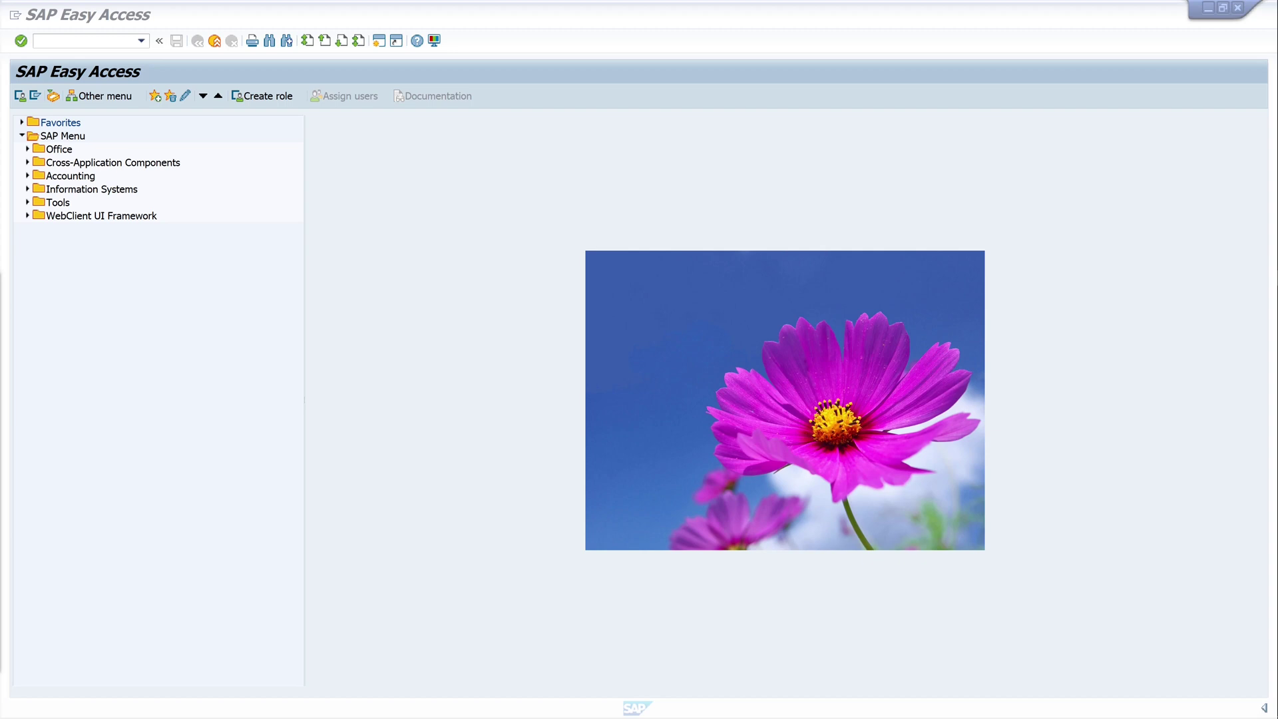
Step: Start the ABAP code search transaction with /ncode_scanner
{"action": "left_click", "coordinate": [362, 221]}
{"action": "left_click", "coordinate": [37, 41]}
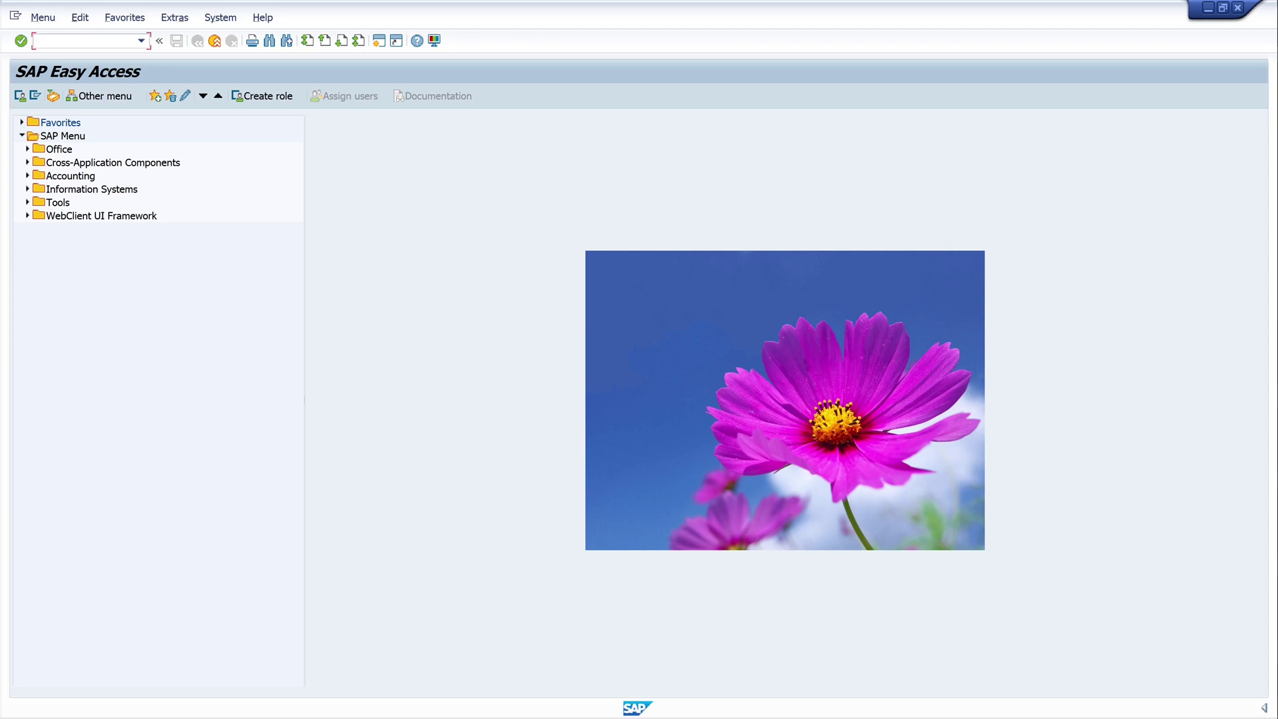
{"action": "type", "text": "/ncode_scanner"}
{"action": "key", "text": "Return"}
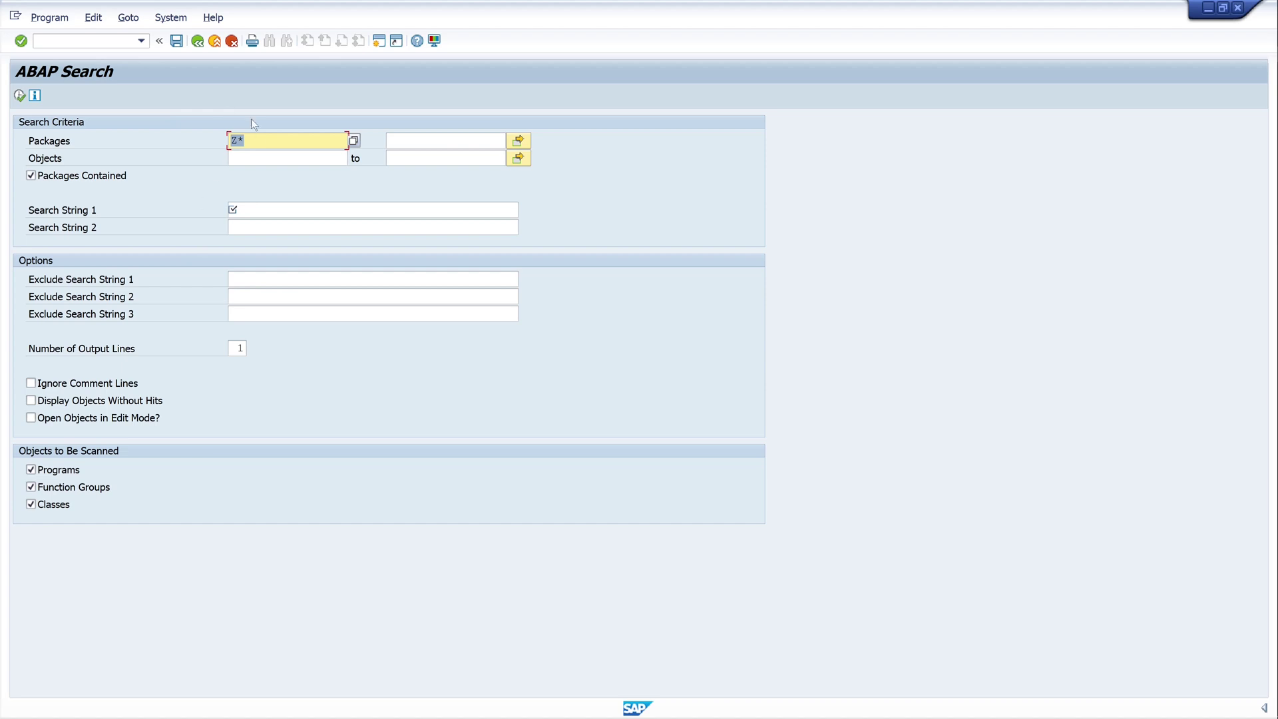
Step: Search packages Z* for the string 'excel' and run the search
{"action": "left_click", "coordinate": [244, 140]}
{"action": "key", "text": "BackSpace"}
{"action": "key", "text": "BackSpace"}
{"action": "type", "text": "Z*"}
{"action": "left_click", "coordinate": [231, 210]}
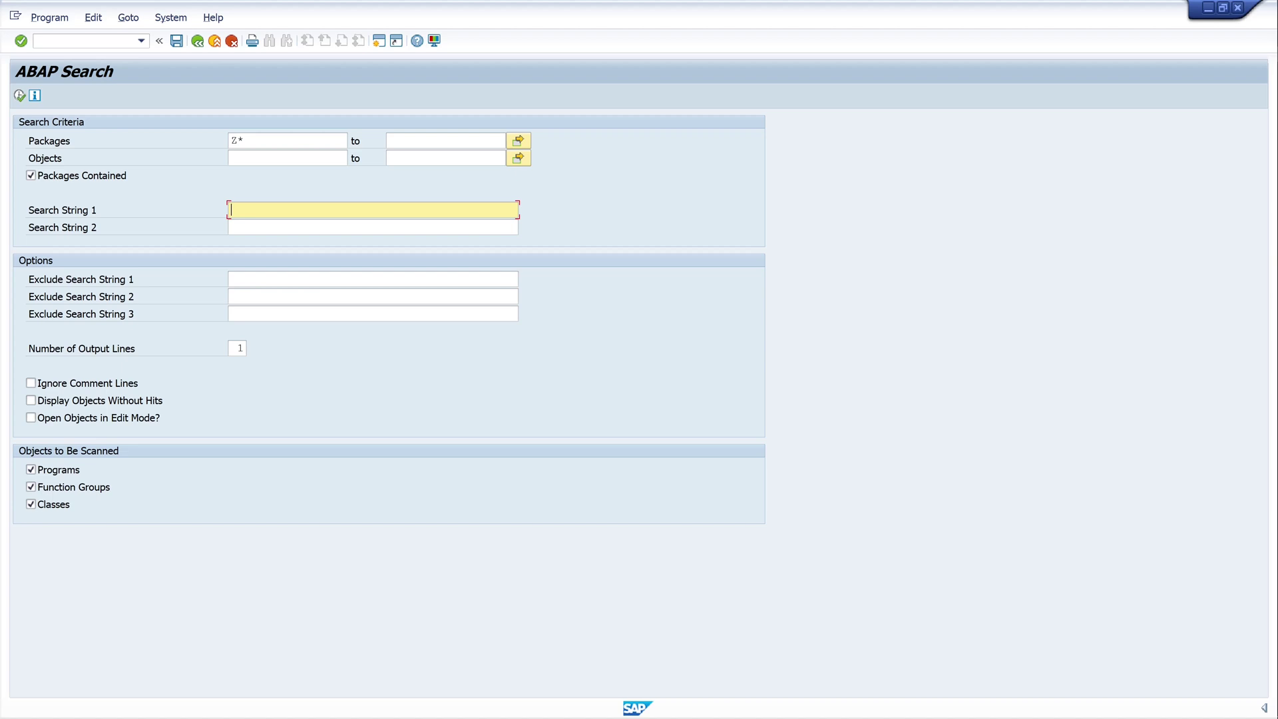
{"action": "type", "text": "excel"}
{"action": "left_click", "coordinate": [19, 96]}
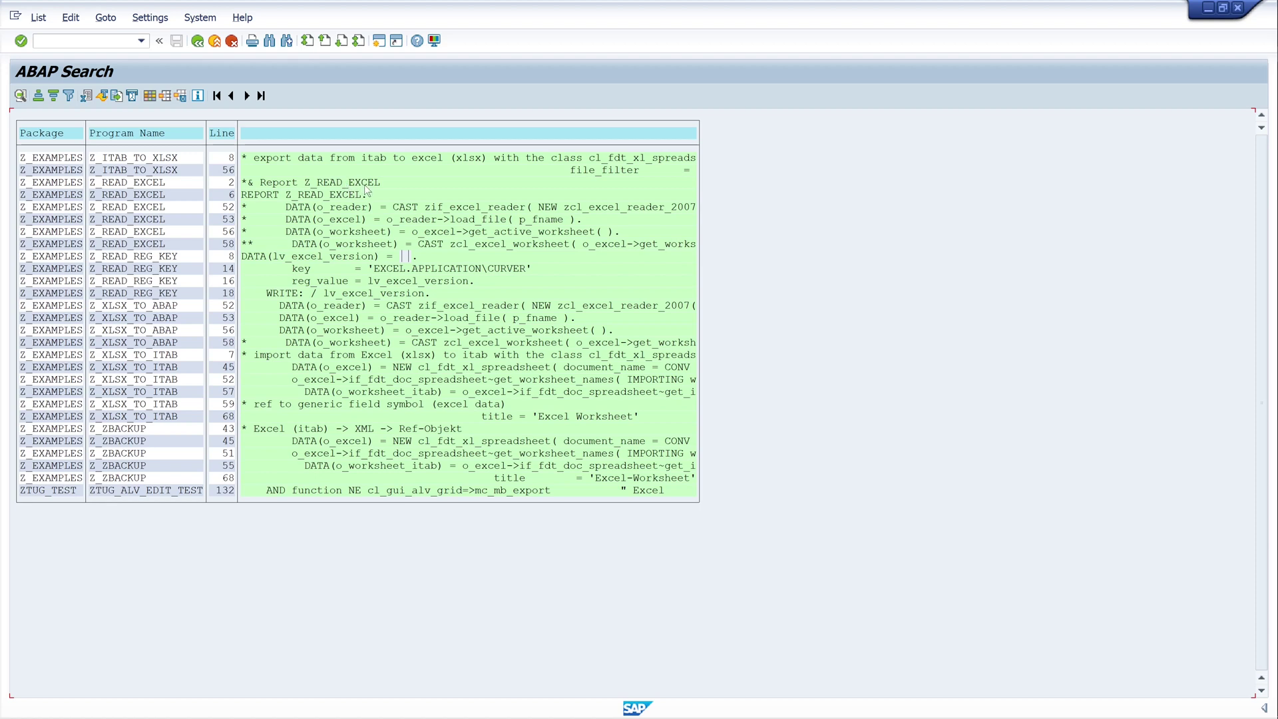
{"action": "left_click", "coordinate": [198, 41]}
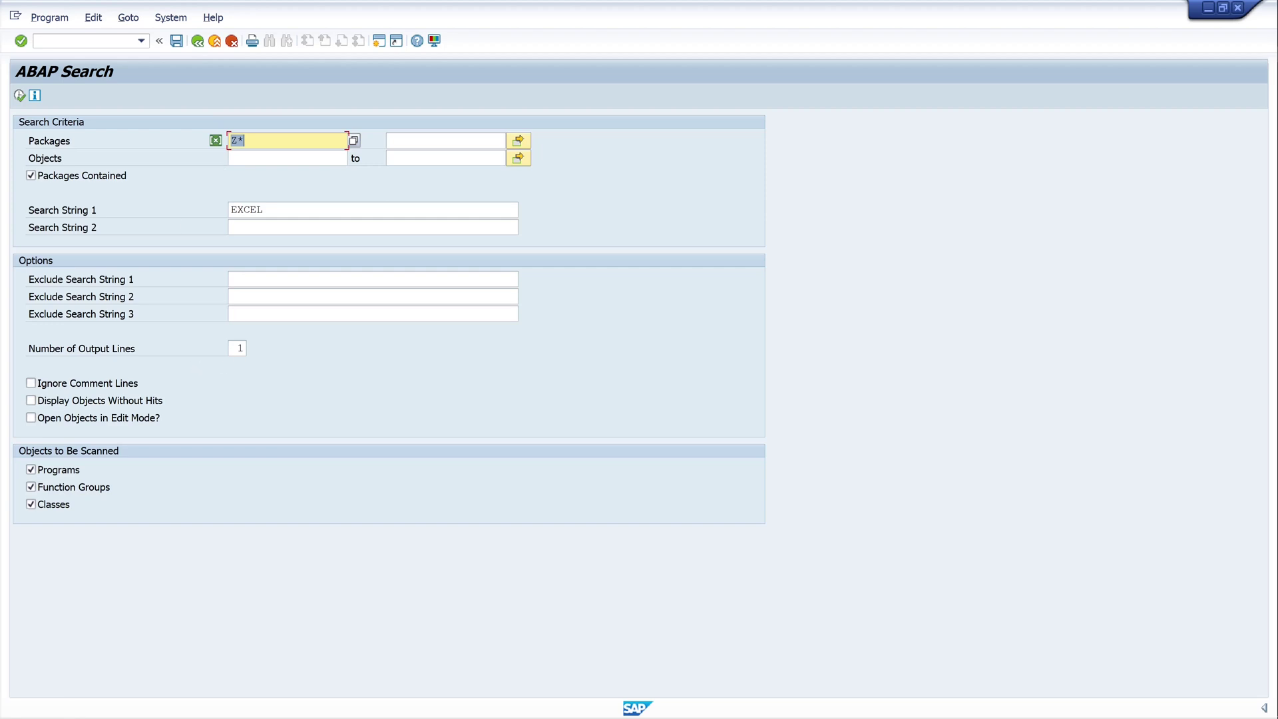
Step: Rerun the excel search with 4 output lines and inspect the context lines around a hit
{"action": "left_click", "coordinate": [238, 348]}
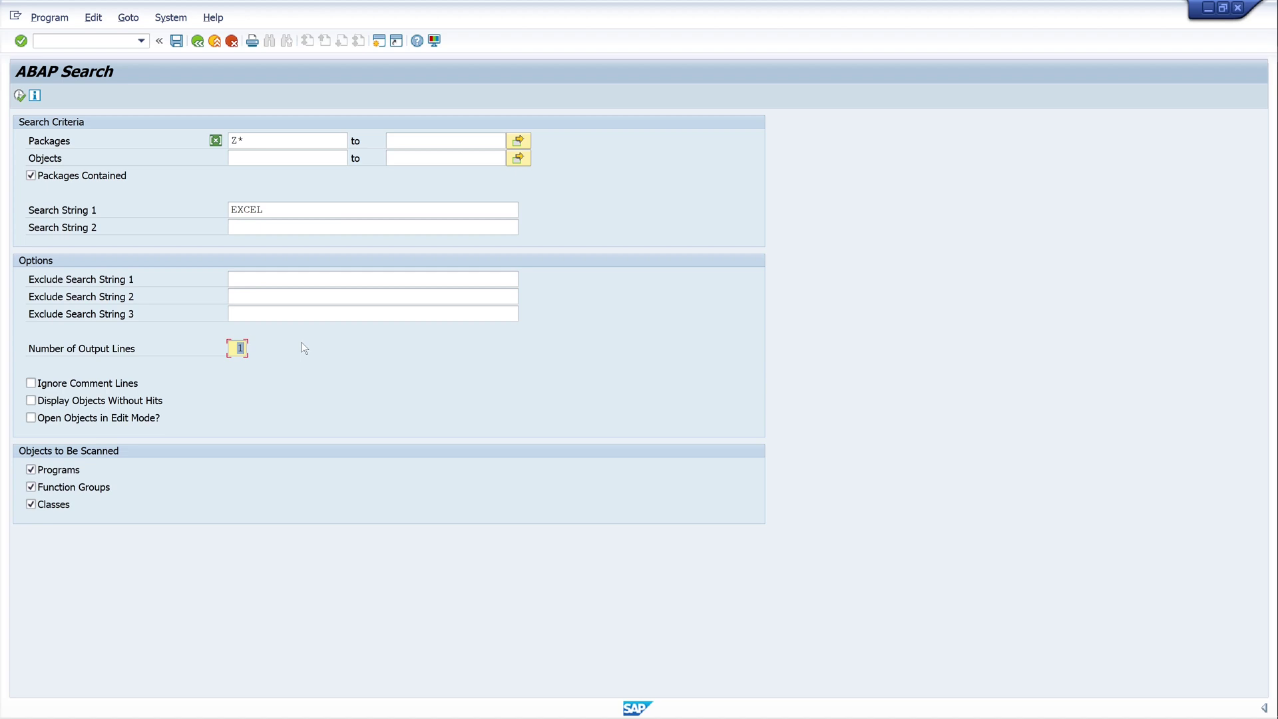
{"action": "type", "text": "4"}
{"action": "left_click", "coordinate": [19, 96]}
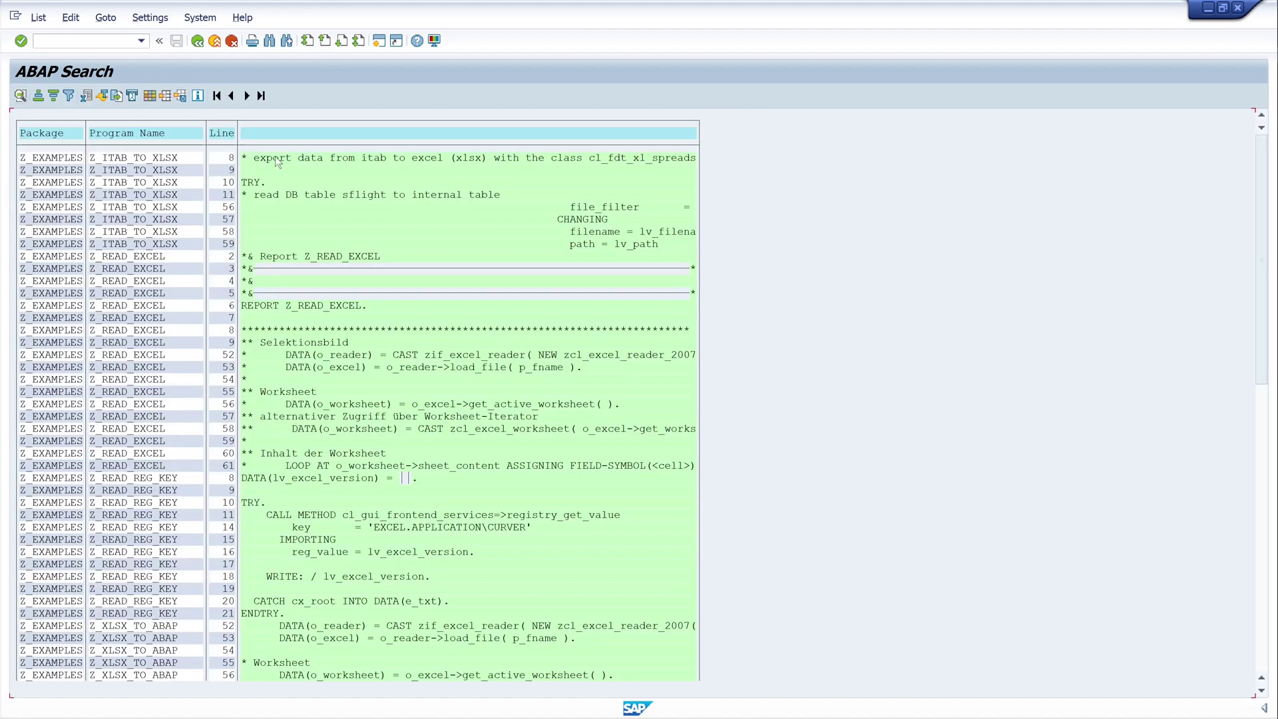
{"action": "left_click", "coordinate": [422, 159]}
{"action": "left_click", "coordinate": [417, 170]}
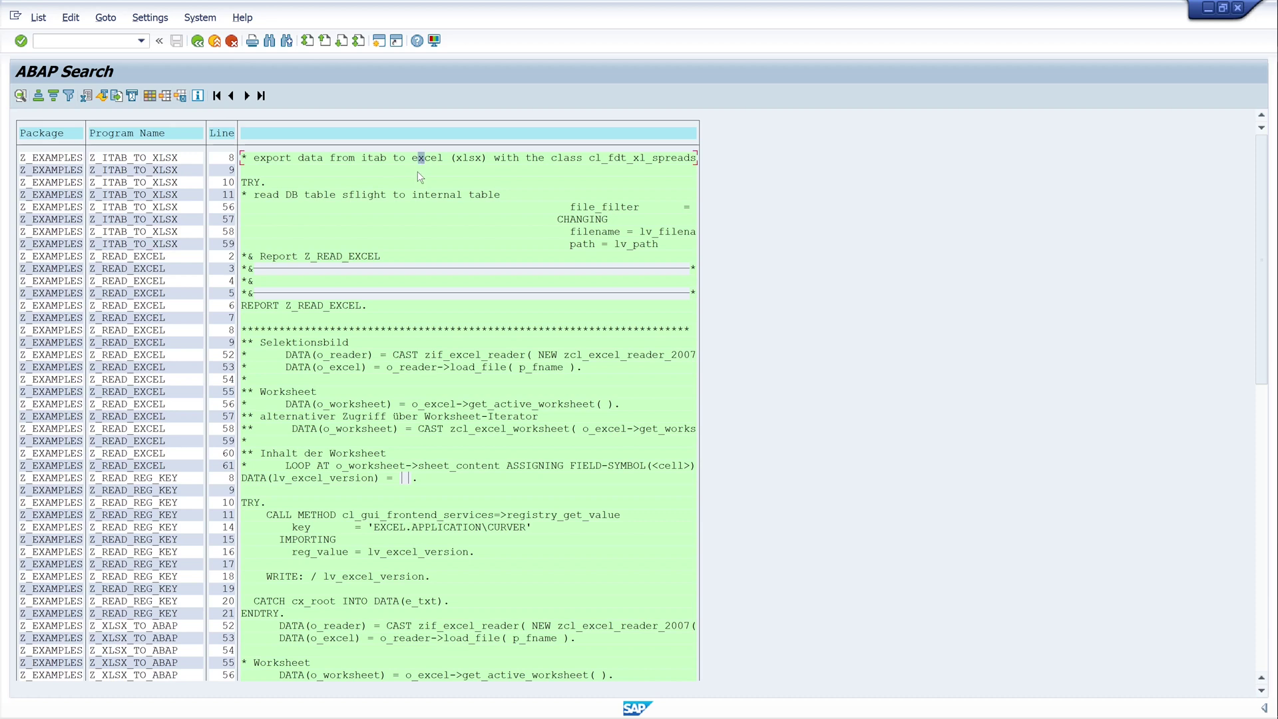
{"action": "left_click", "coordinate": [416, 195]}
Step: Add 'import' as Search String 2, rerun, and open the Z_XLSX_TO_ITAB hit's source
{"action": "left_click", "coordinate": [198, 42]}
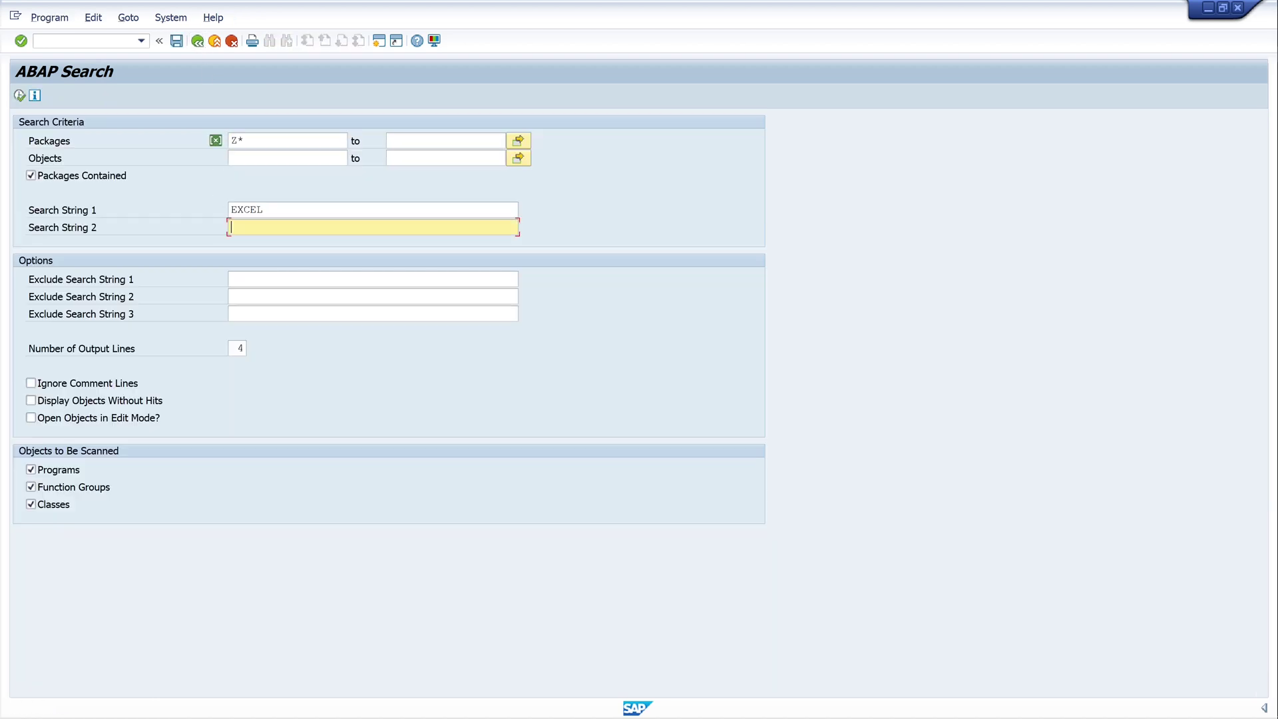
{"action": "type", "text": "import"}
{"action": "left_click", "coordinate": [20, 97]}
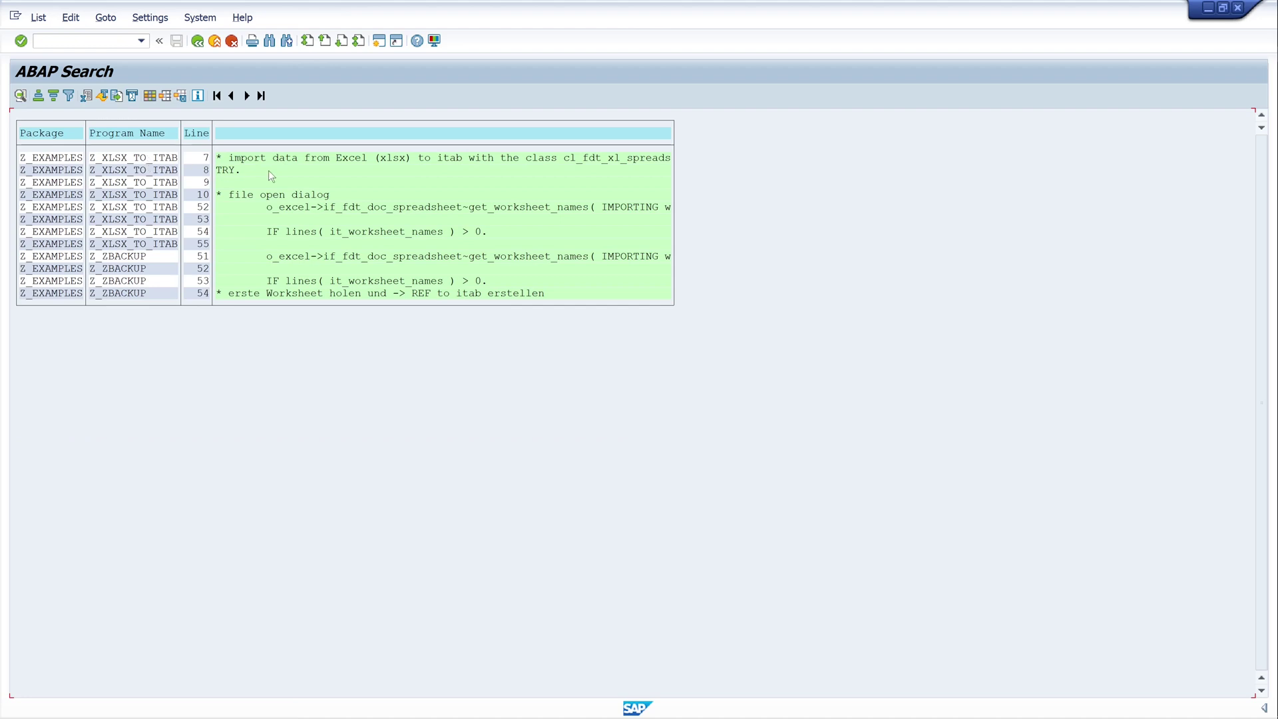
{"action": "double_click", "coordinate": [309, 157]}
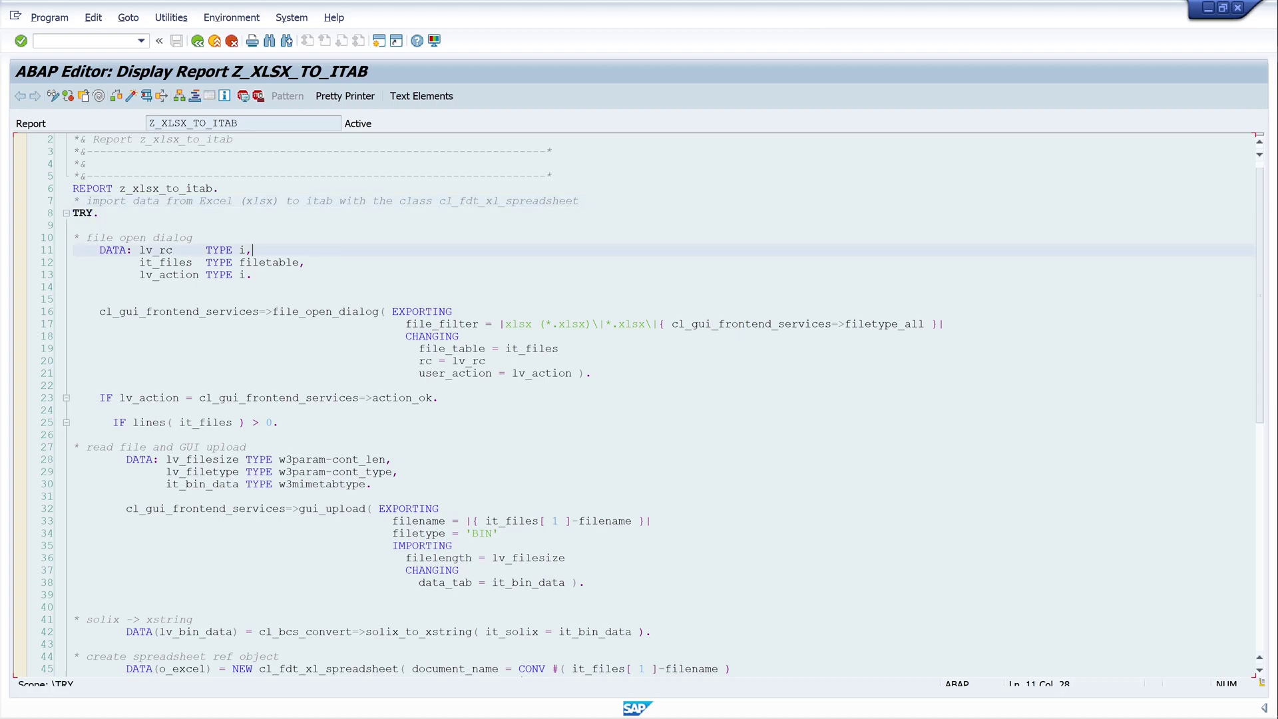
Step: Search for 'EXCEL*' with Search String 2 cleared, then return from the empty No Data result
{"action": "left_click", "coordinate": [197, 41]}
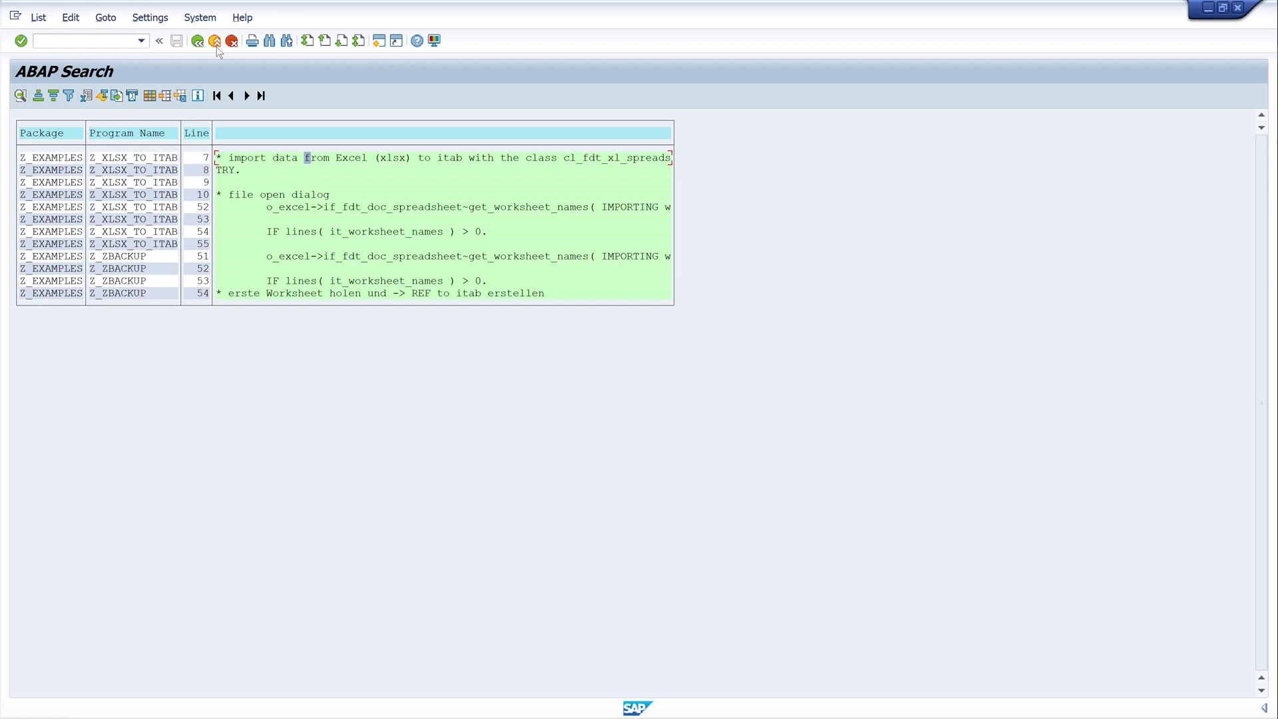
{"action": "left_click", "coordinate": [197, 41]}
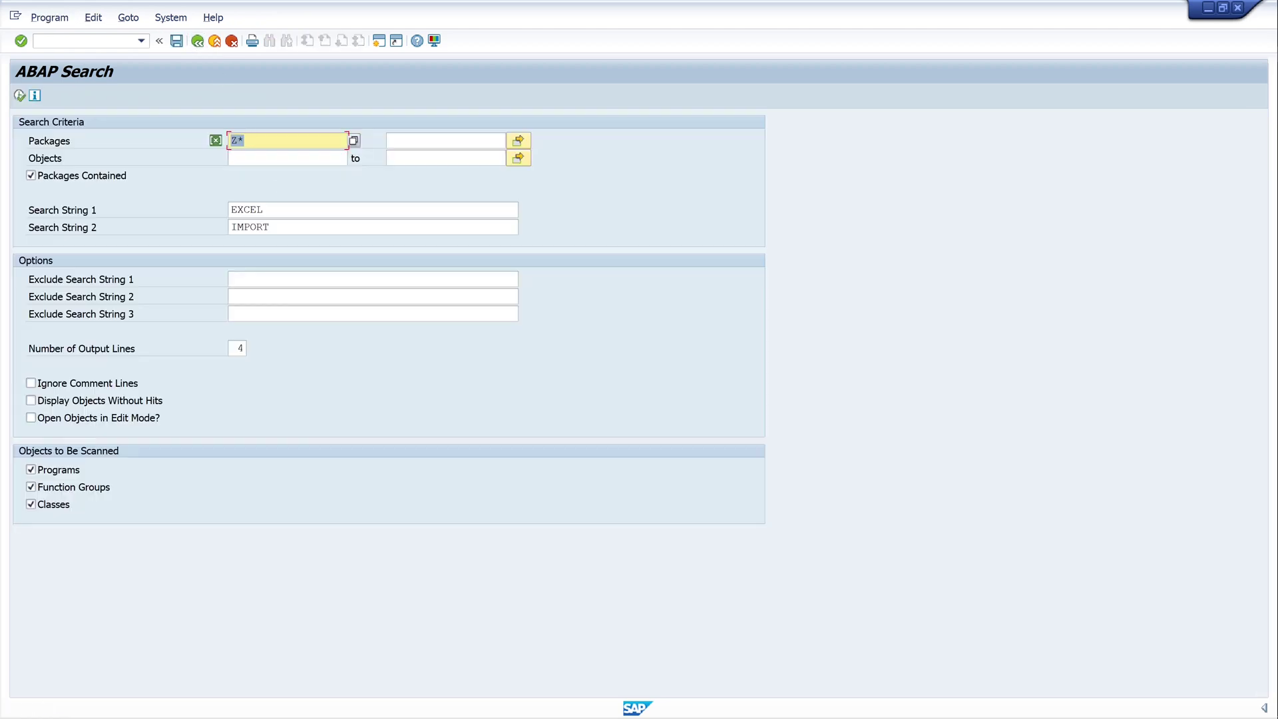
{"action": "left_click", "coordinate": [263, 210]}
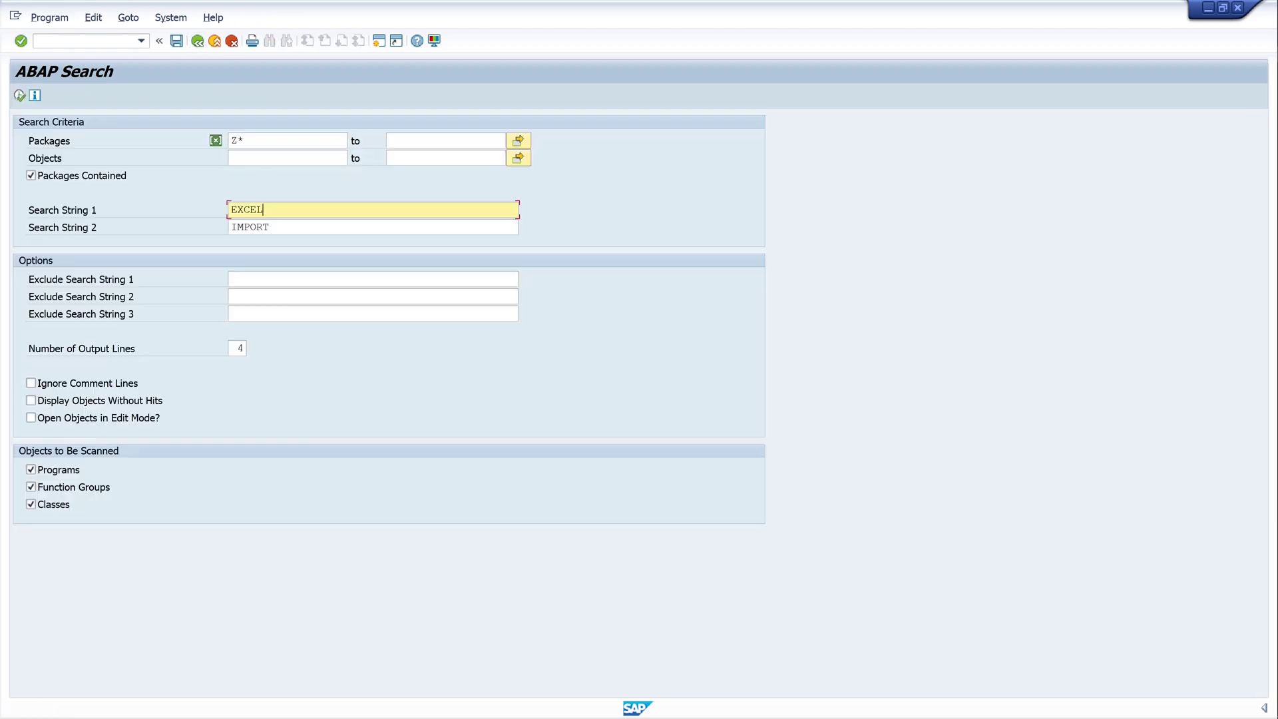
{"action": "type", "text": "*"}
{"action": "key", "text": "Tab"}
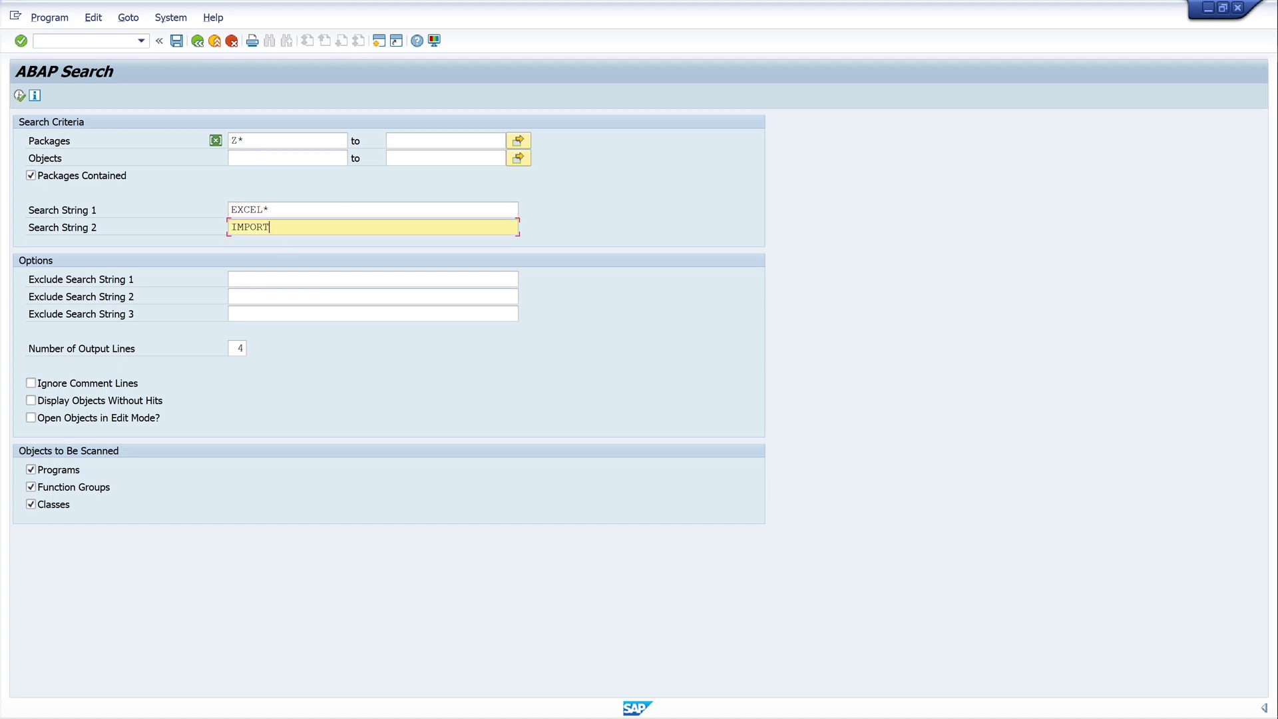
{"action": "key", "text": "Delete"}
{"action": "left_click", "coordinate": [20, 95]}
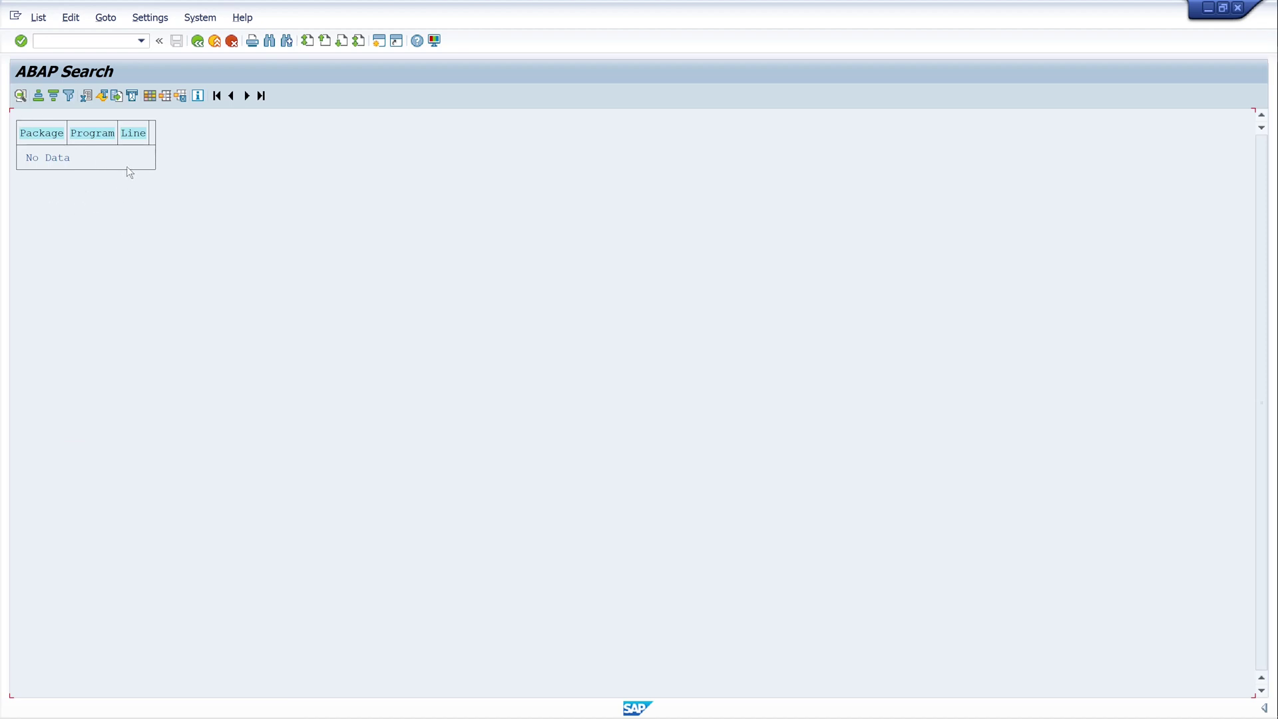
{"action": "left_click", "coordinate": [197, 41]}
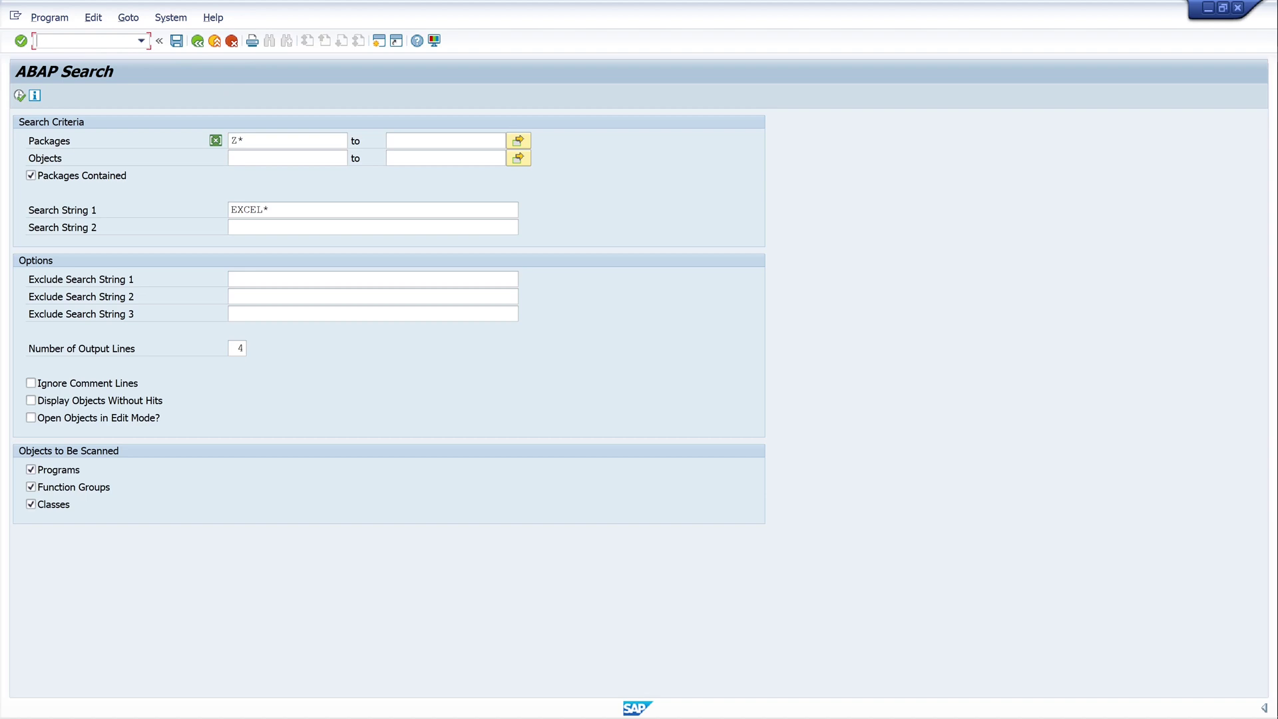
Step: Run program RS_ABAP_SOURCE_SCAN from the ABAP Editor via /nse38
{"action": "type", "text": "/nse38"}
{"action": "key", "text": "Return"}
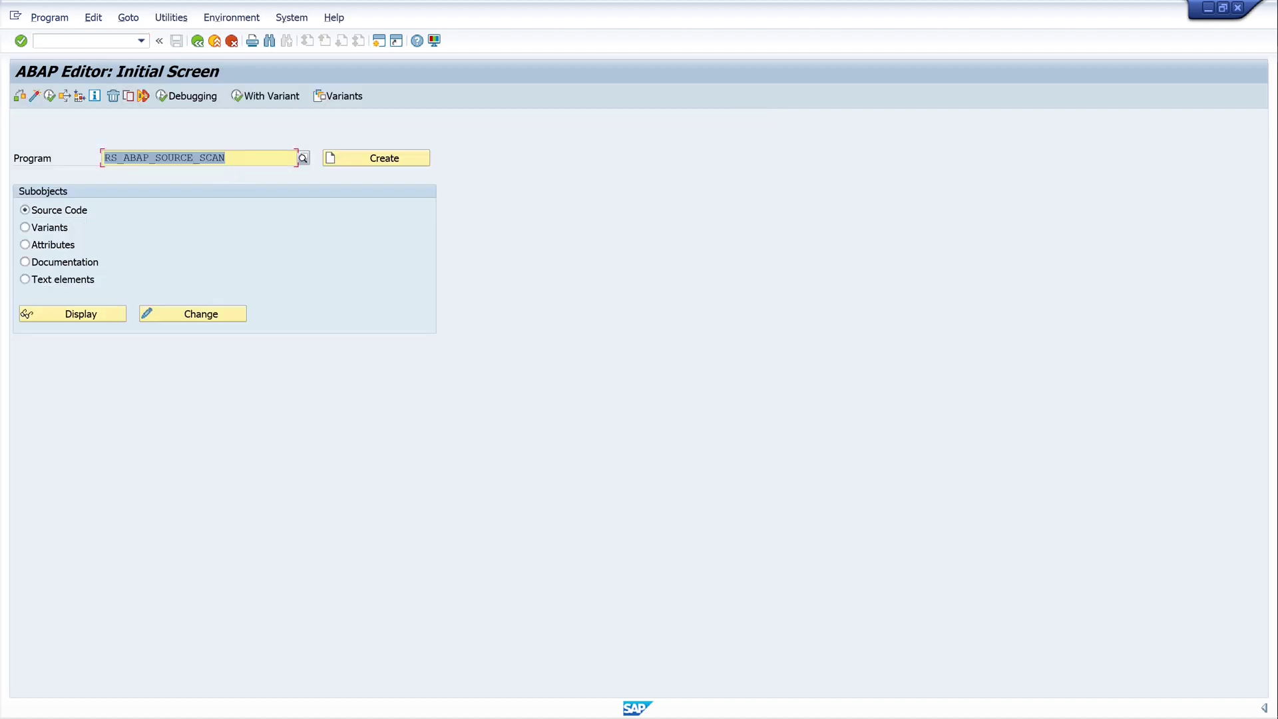
{"action": "key", "text": "End"}
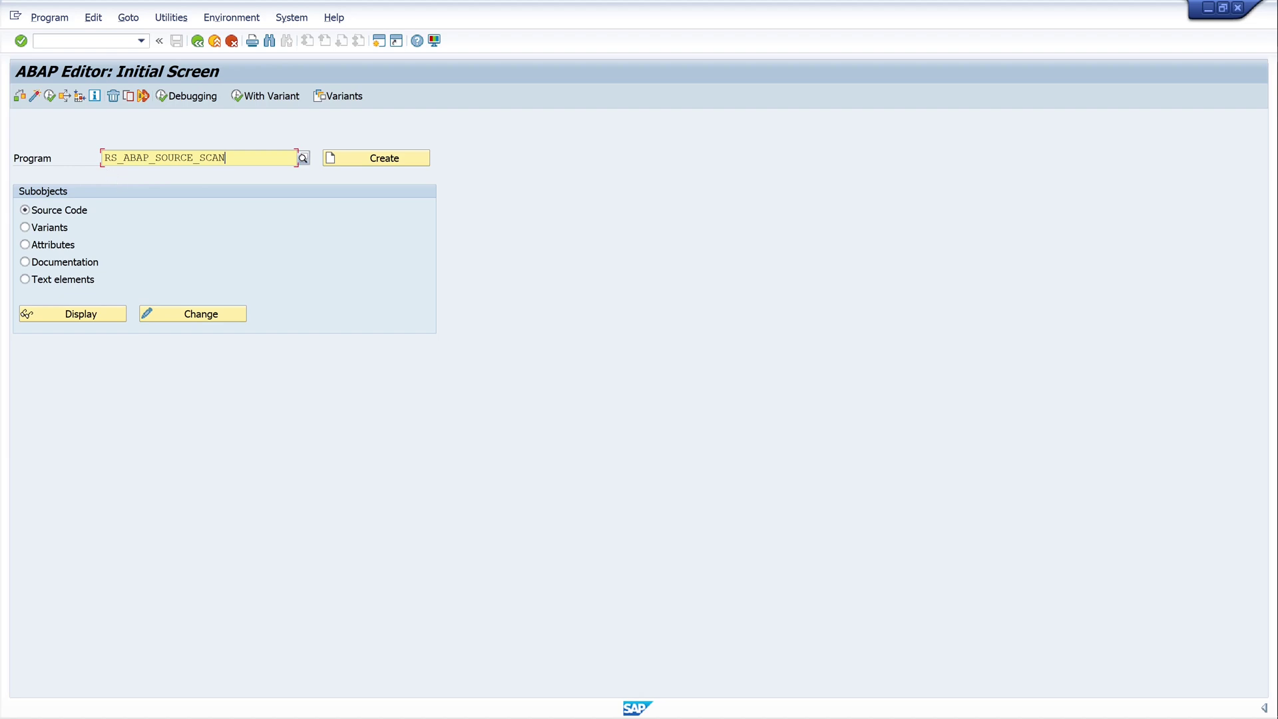
{"action": "left_click", "coordinate": [50, 97]}
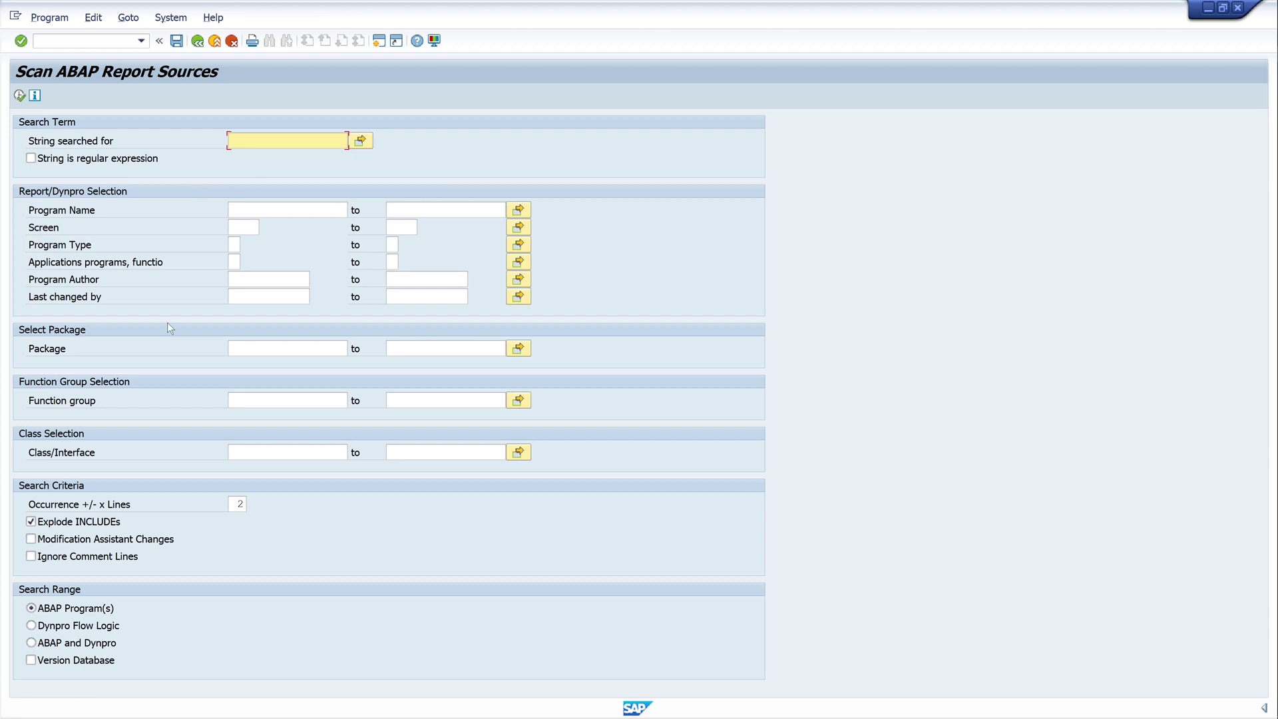
Step: Enter package Z* and search string 'excel', keeping 2 context lines
{"action": "left_click", "coordinate": [287, 348]}
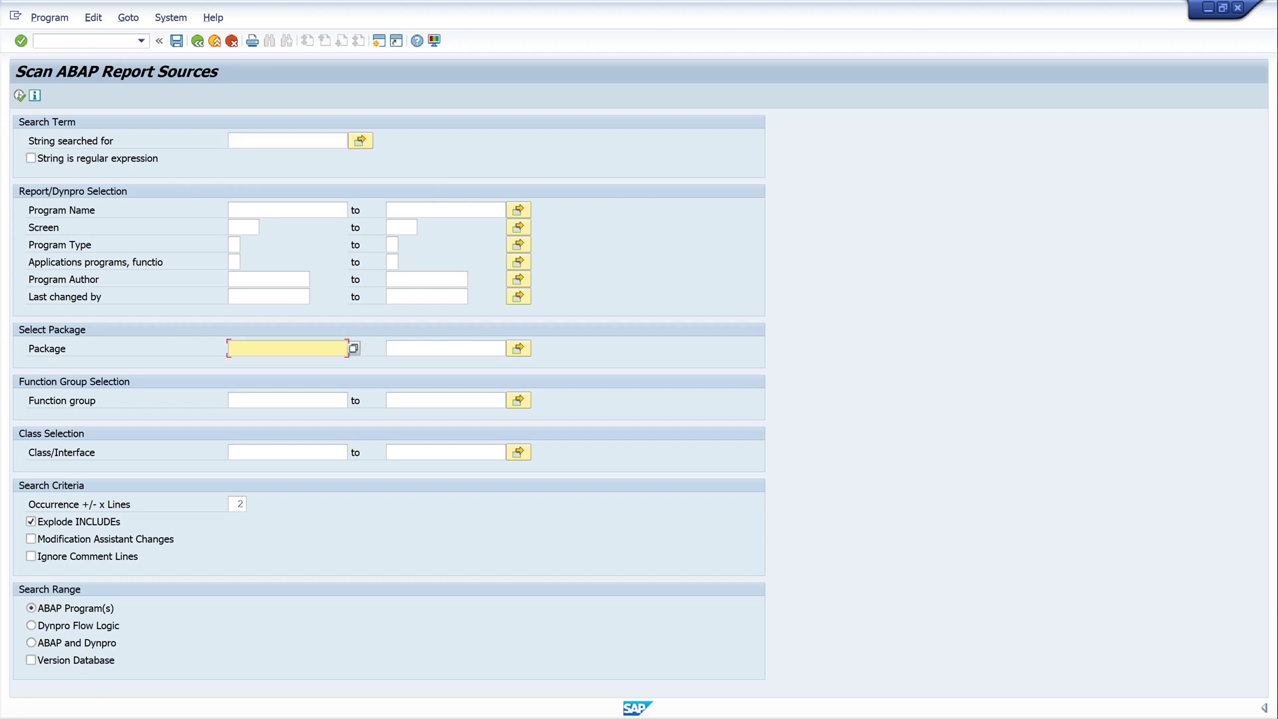
{"action": "type", "text": "Z*"}
{"action": "double_click", "coordinate": [240, 504]}
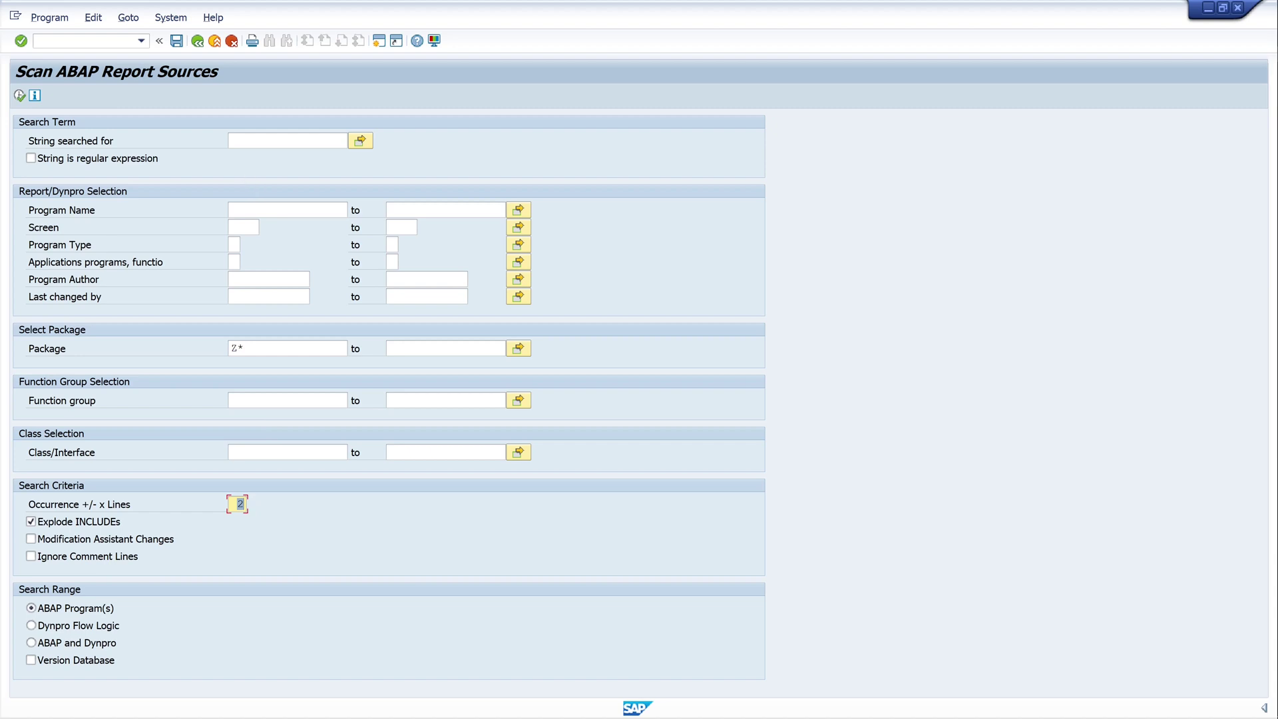
{"action": "left_click", "coordinate": [230, 140]}
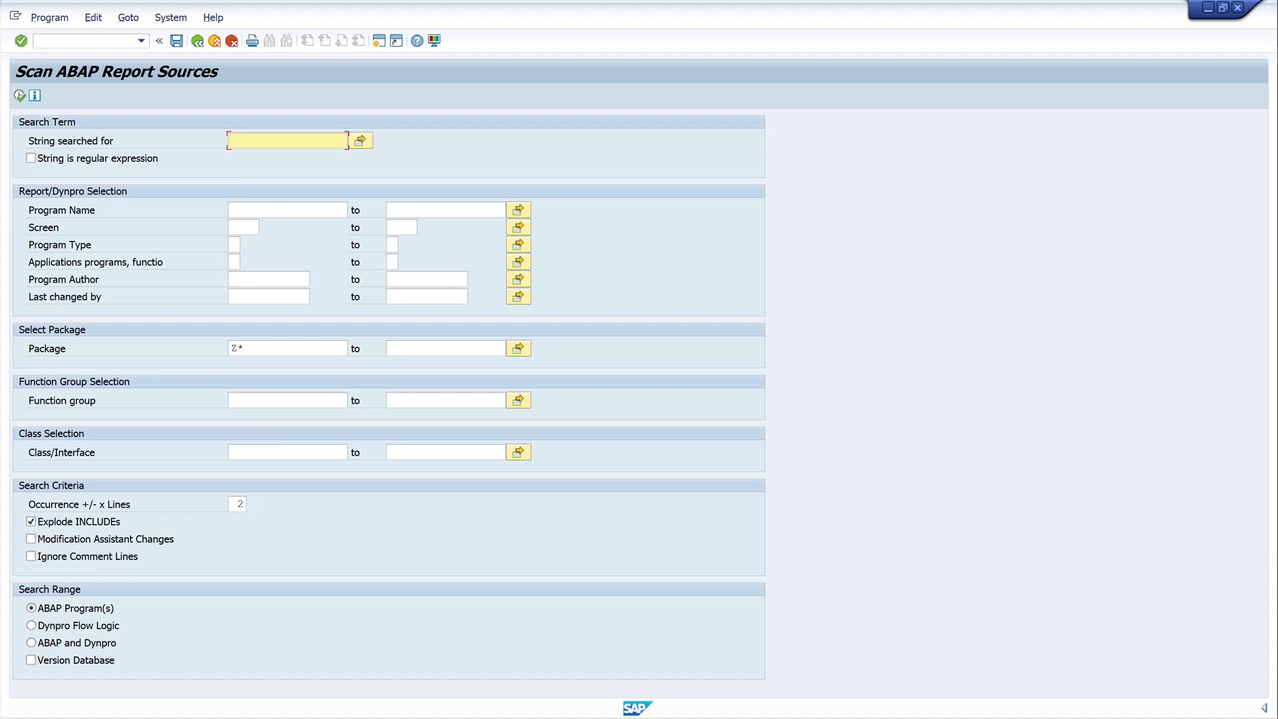
{"action": "type", "text": "excel"}
{"action": "left_click", "coordinate": [20, 96]}
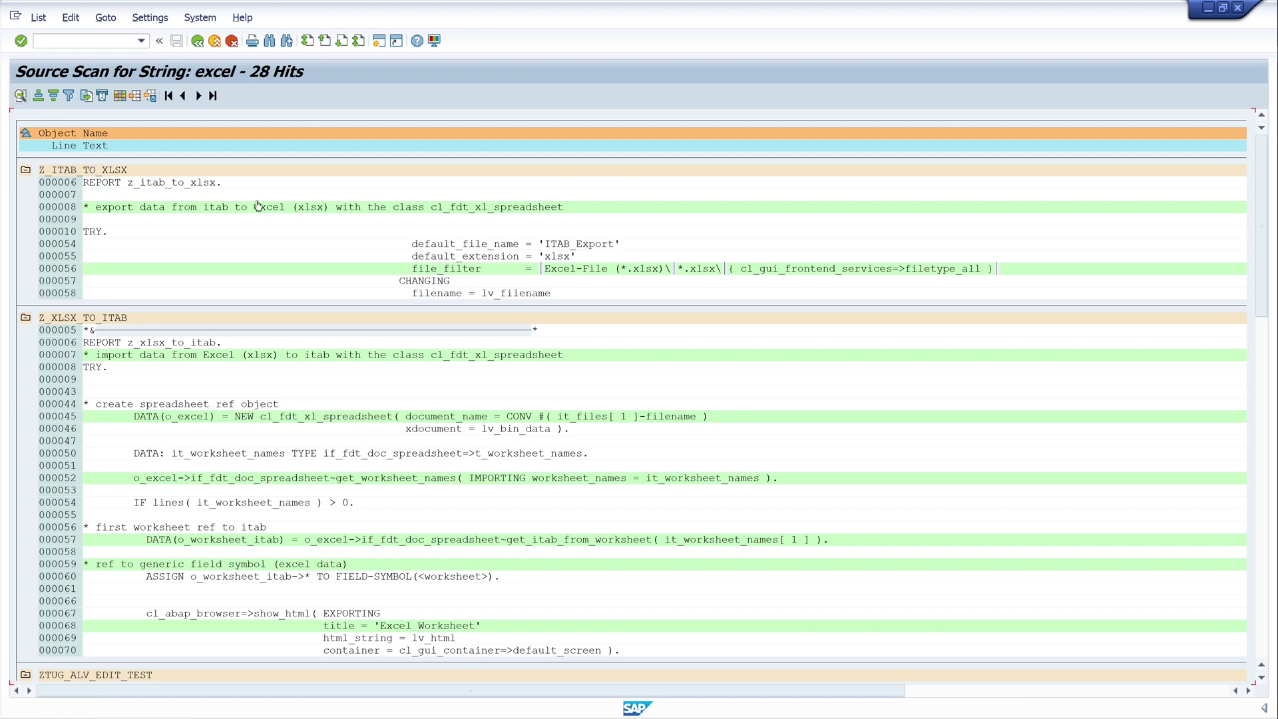
{"action": "left_click", "coordinate": [29, 134]}
{"action": "left_click", "coordinate": [29, 134]}
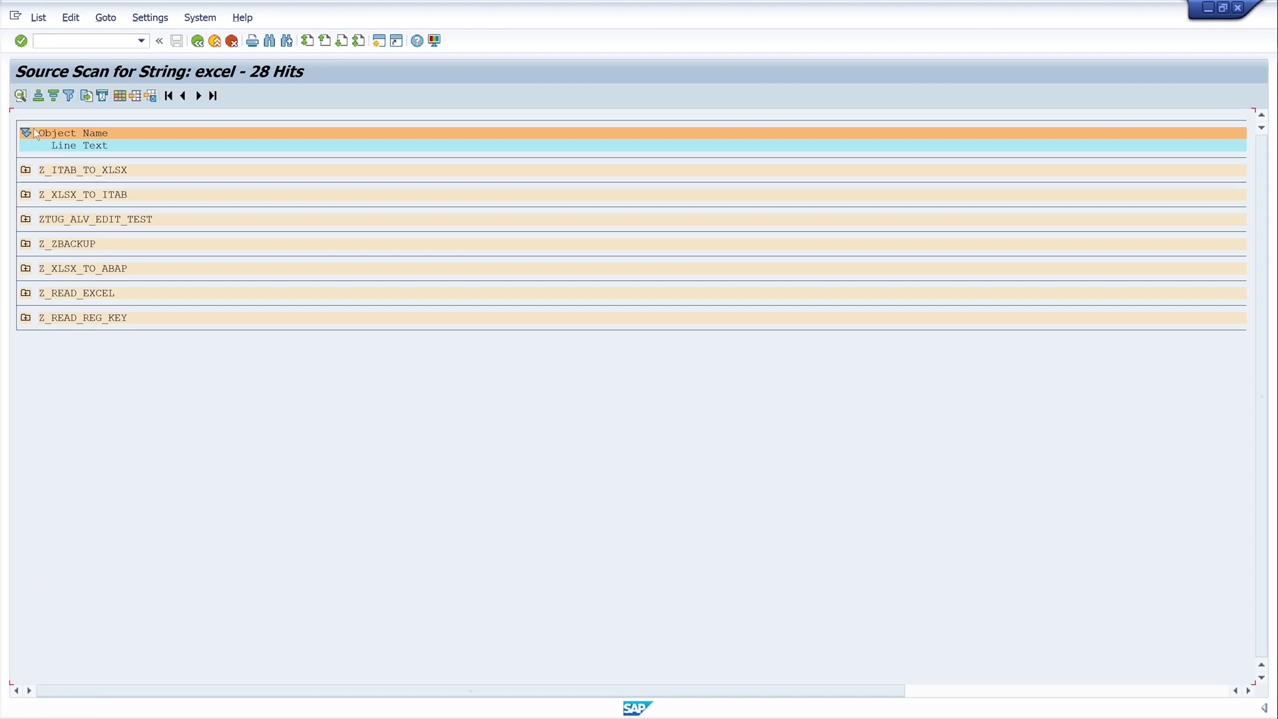
{"action": "left_click", "coordinate": [27, 133]}
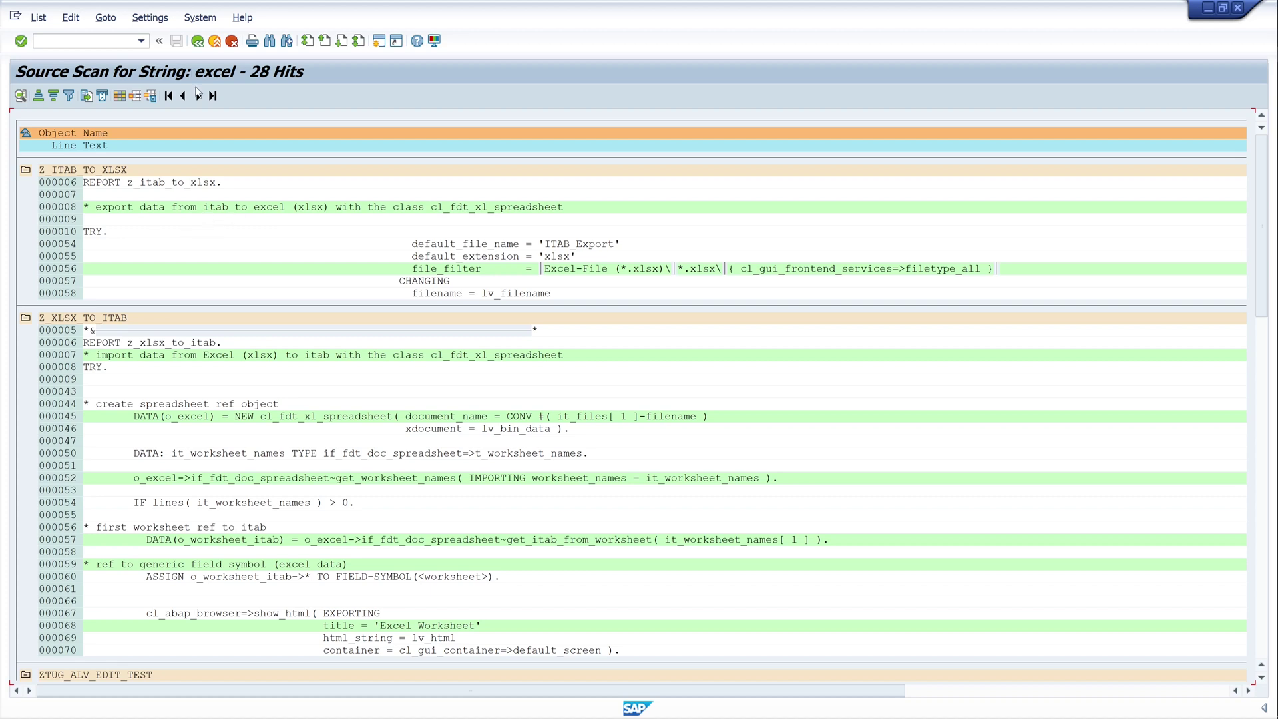
{"action": "left_click", "coordinate": [198, 41]}
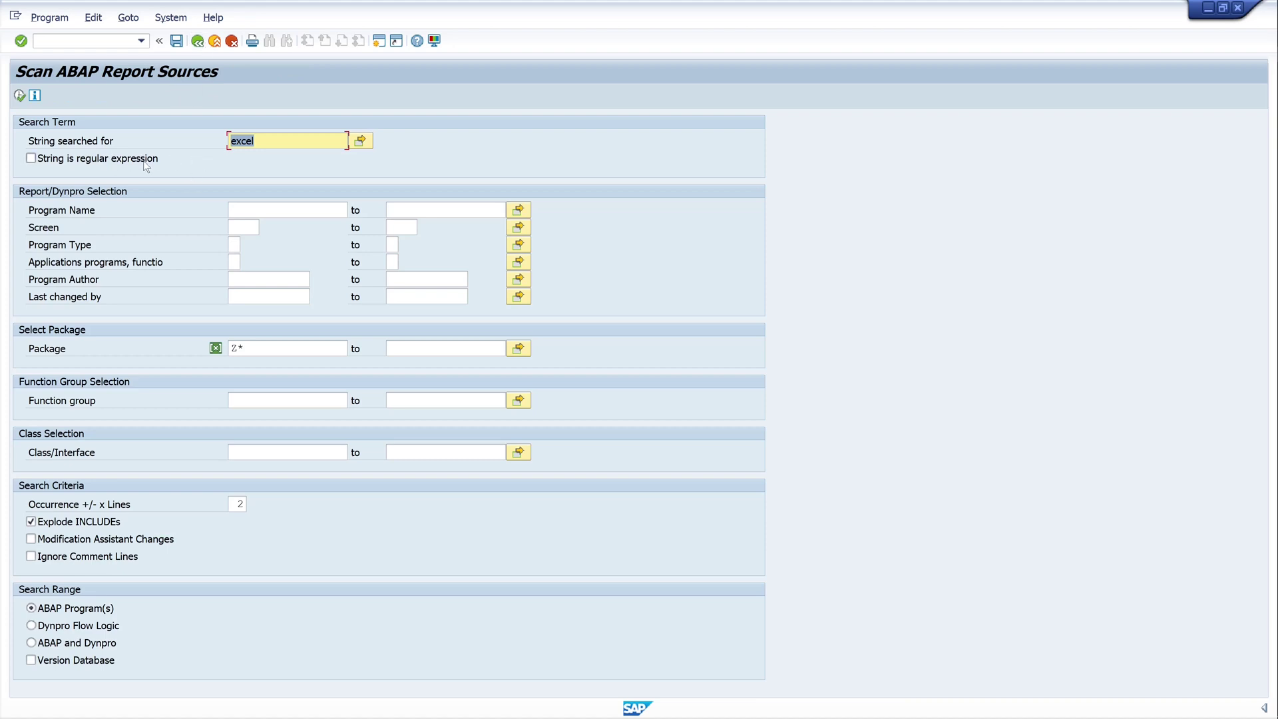
Step: Scan for 'excel*' as a regular expression, review the 211 hits, and go back
{"action": "left_click", "coordinate": [254, 141]}
{"action": "type", "text": "*"}
{"action": "left_click", "coordinate": [32, 160]}
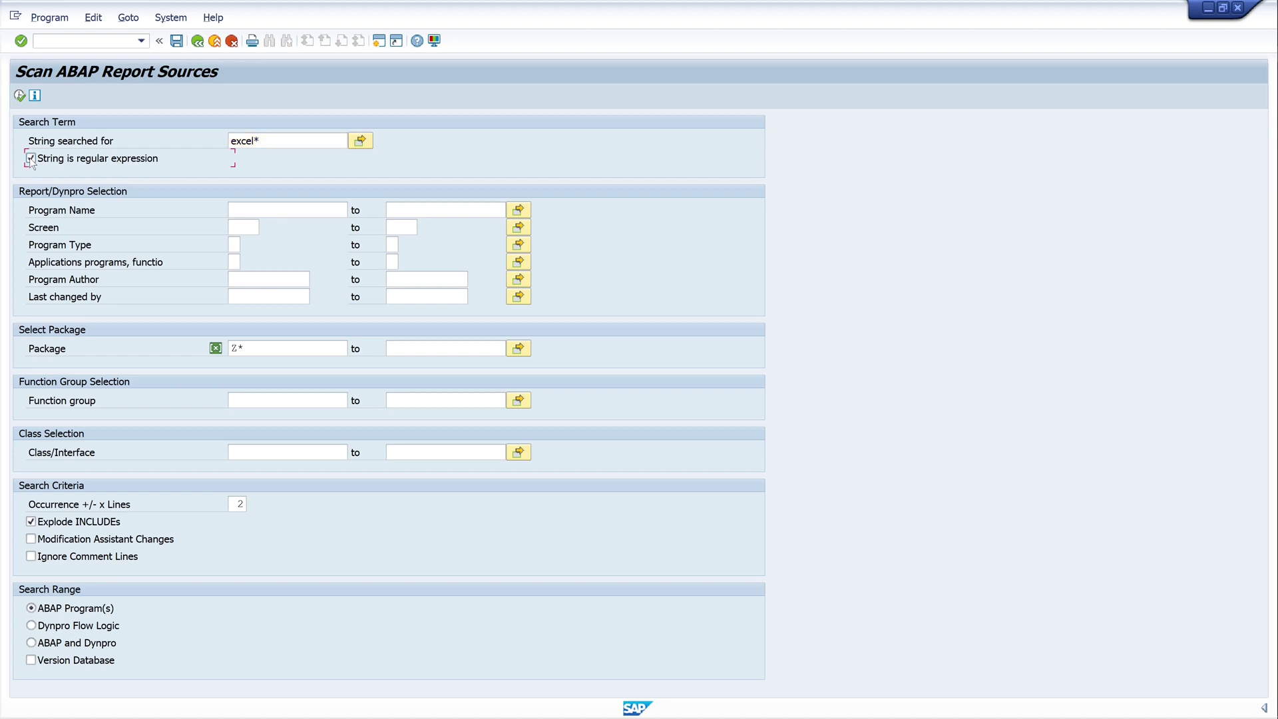
{"action": "left_click", "coordinate": [19, 95]}
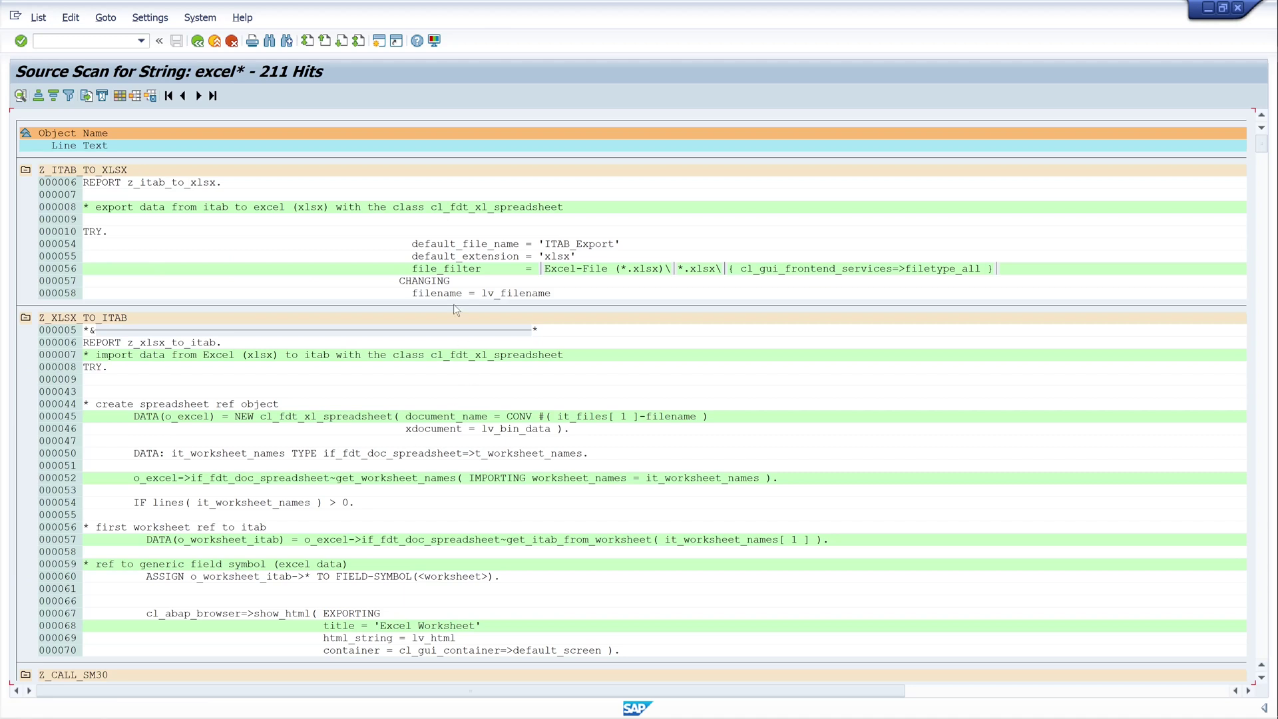
{"action": "left_click", "coordinate": [197, 41]}
Step: Replace the search term with regex 'it_[a-z]' and run the scan for 381 hits
{"action": "left_click", "coordinate": [260, 140]}
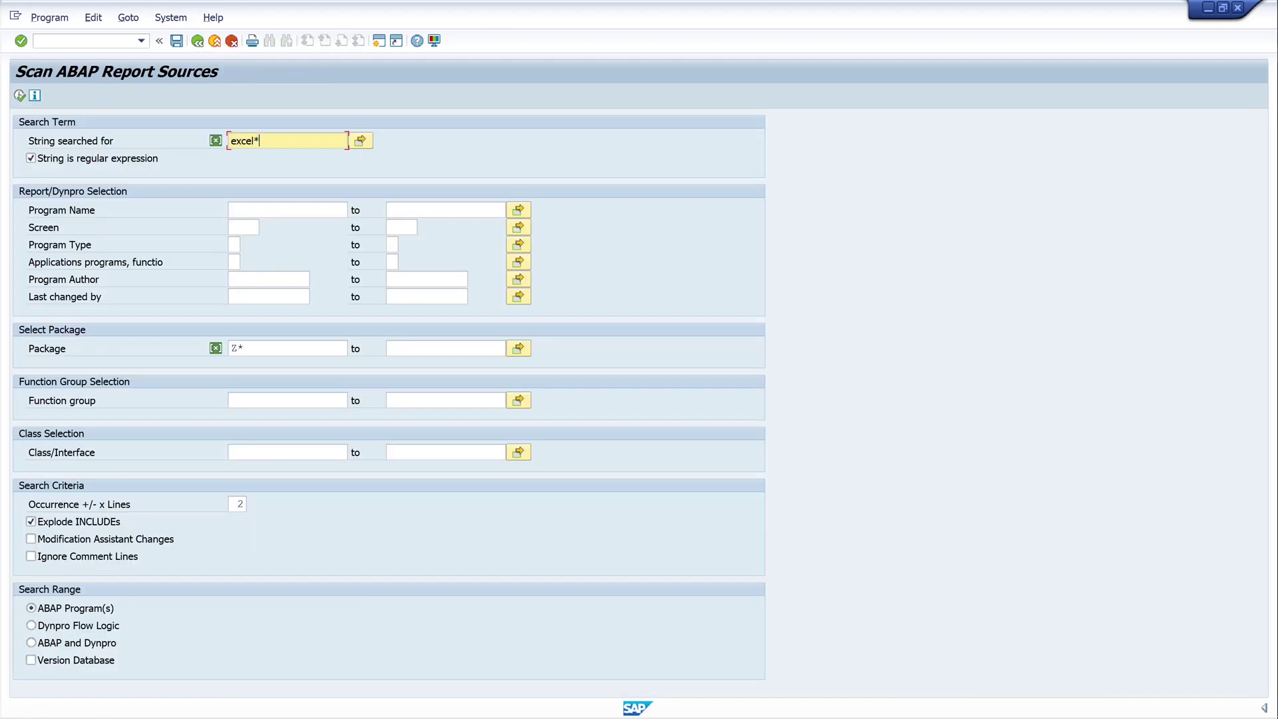
{"action": "key", "text": "BackSpace"}
{"action": "key", "text": "BackSpace"}
{"action": "key", "text": "BackSpace"}
{"action": "key", "text": "BackSpace"}
{"action": "key", "text": "BackSpace"}
{"action": "key", "text": "BackSpace"}
{"action": "type", "text": "it_[a-z"}
{"action": "left_click", "coordinate": [19, 95]}
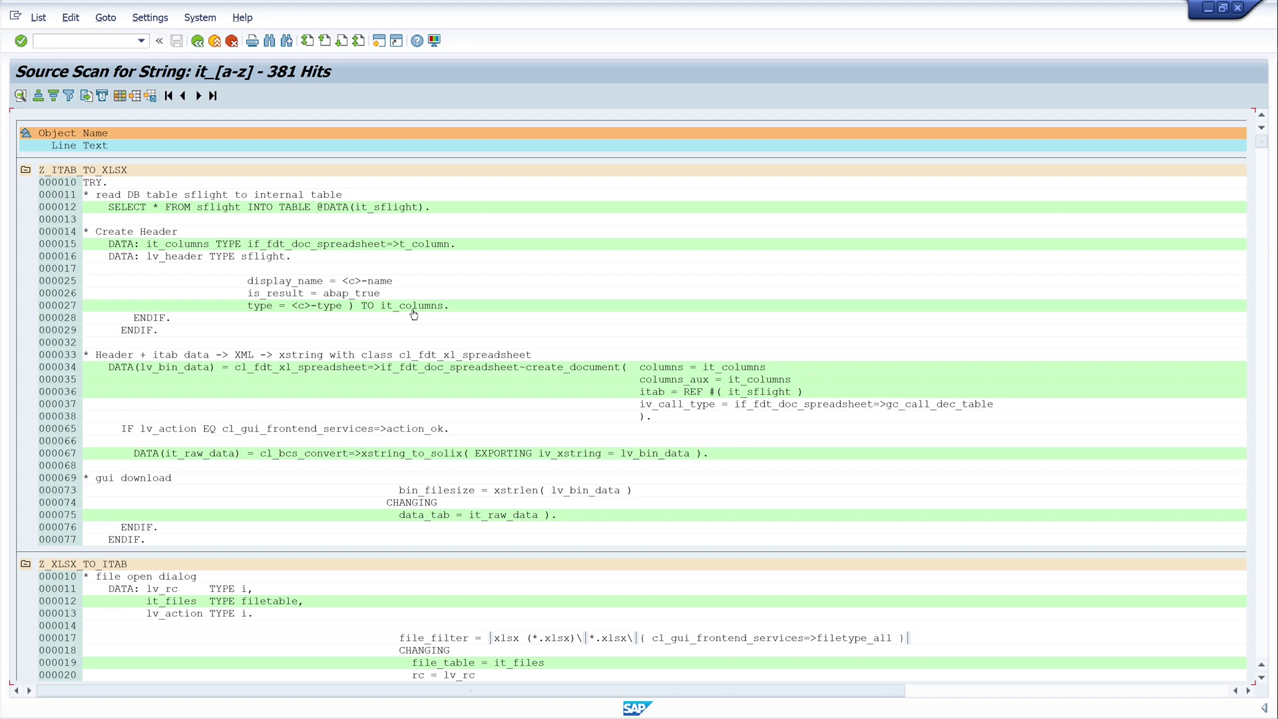
{"action": "double_click", "coordinate": [255, 211]}
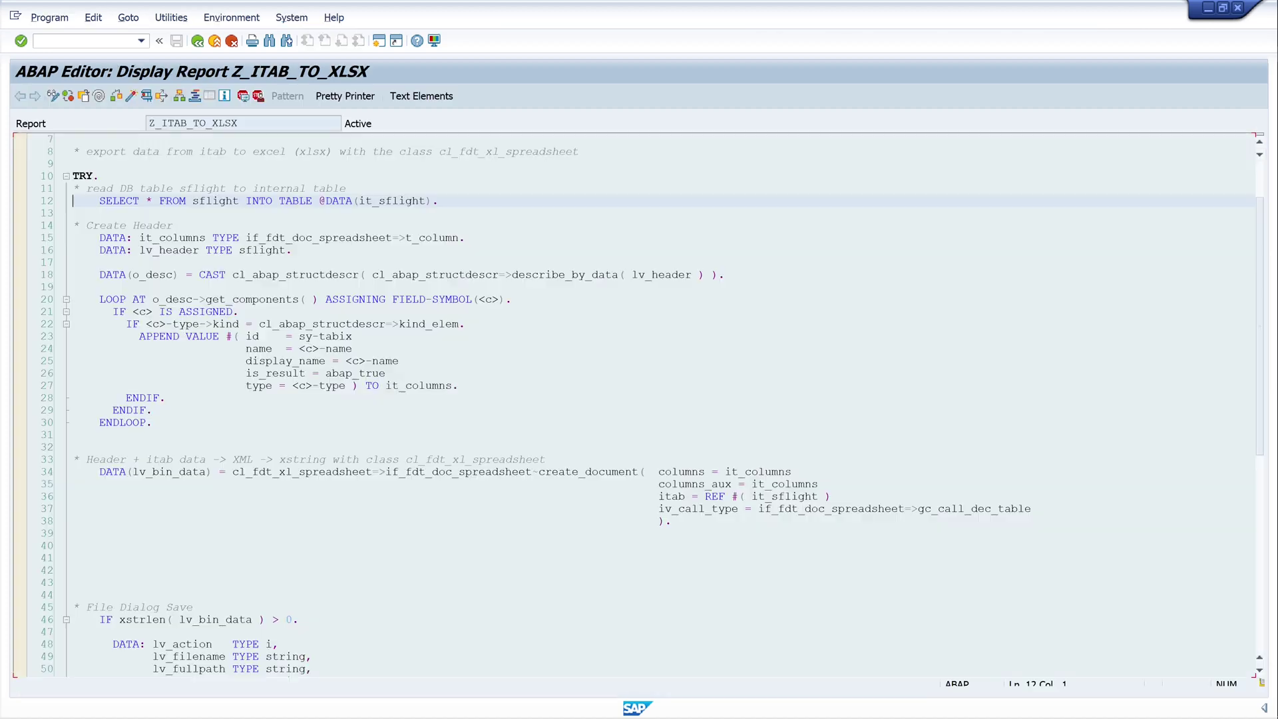
{"action": "left_click", "coordinate": [173, 225]}
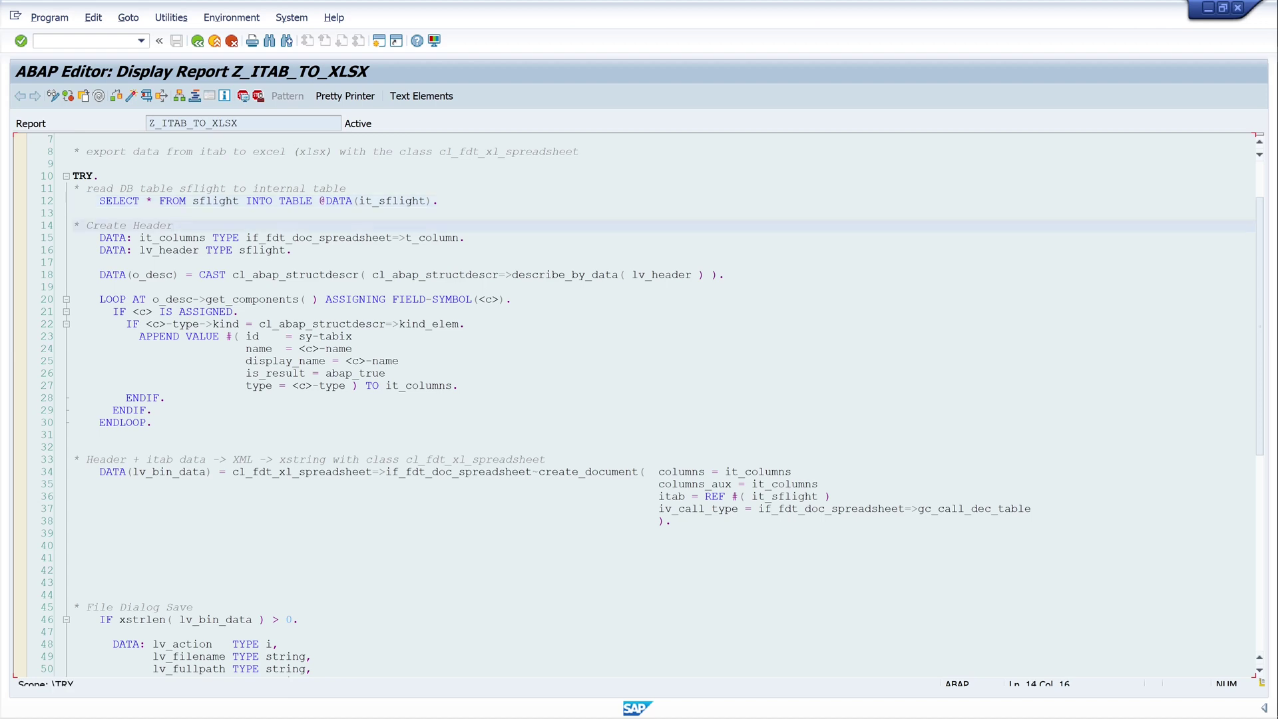
{"action": "left_click", "coordinate": [352, 336]}
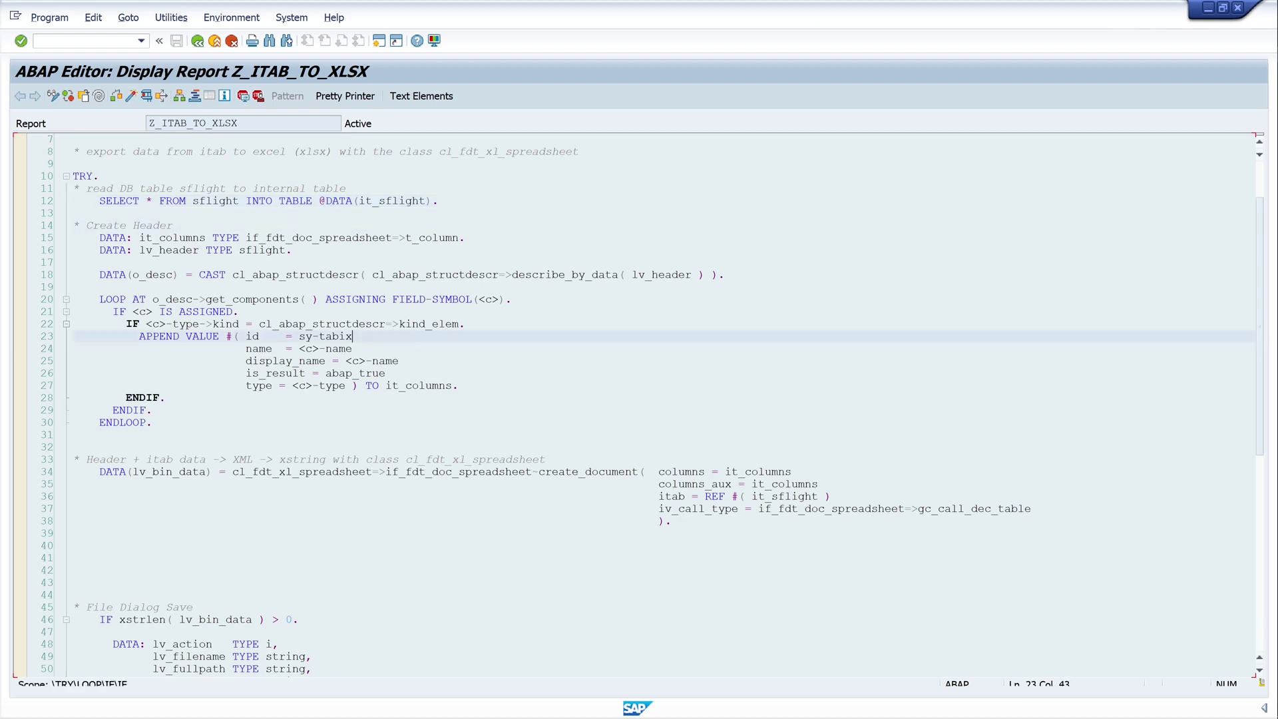
{"action": "scroll", "coordinate": [352, 337], "scroll_direction": "down", "scroll_amount": 3}
{"action": "scroll", "coordinate": [663, 405], "scroll_direction": "up", "scroll_amount": 5}
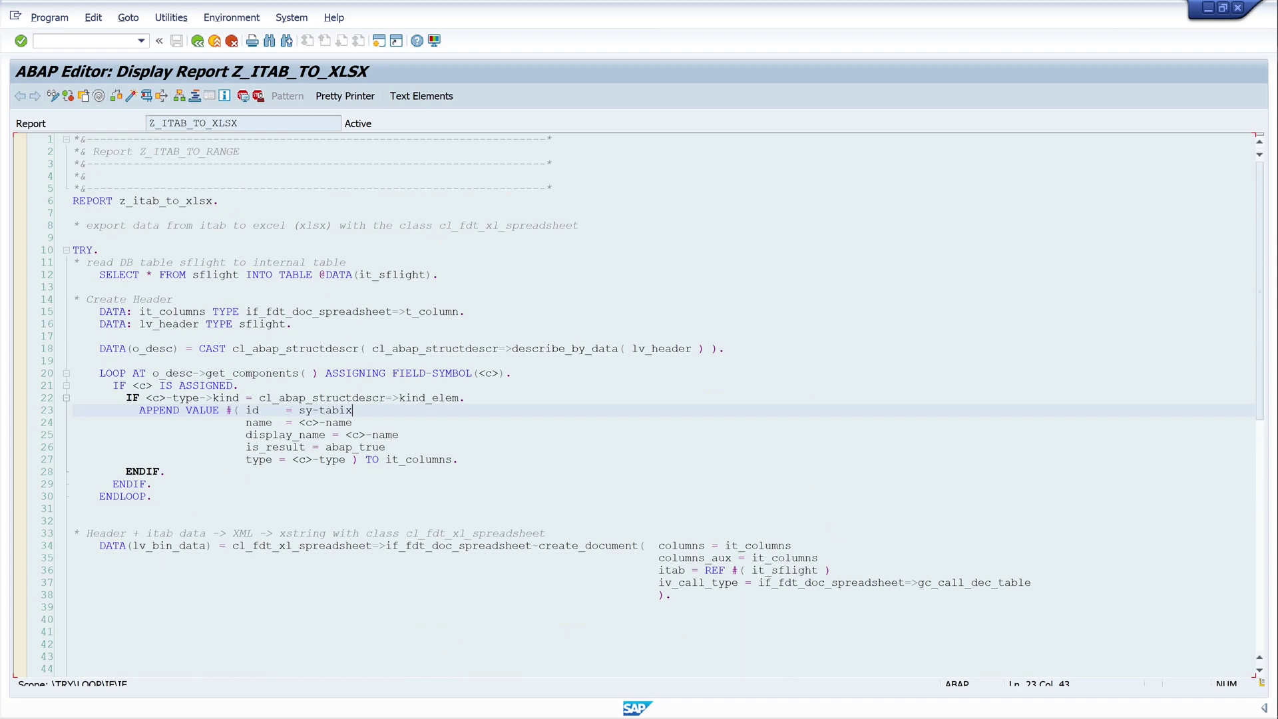
{"action": "scroll", "coordinate": [663, 398], "scroll_direction": "down", "scroll_amount": 1}
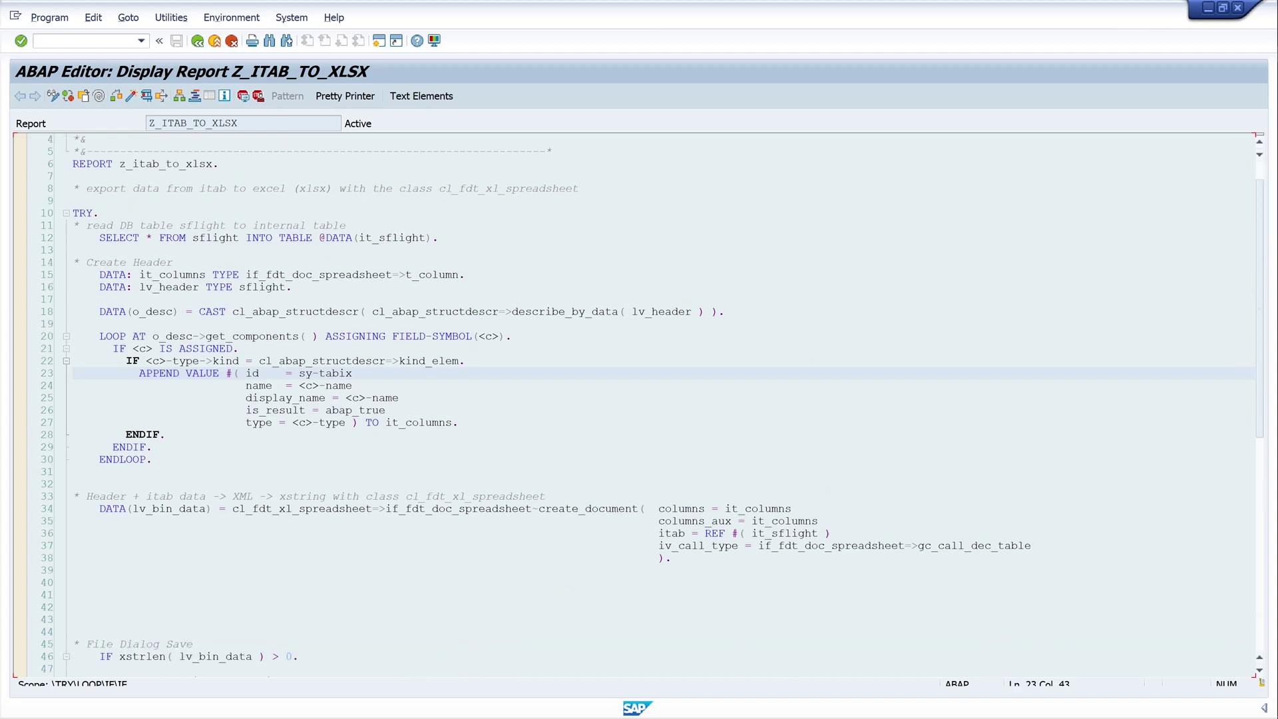
{"action": "scroll", "coordinate": [663, 398], "scroll_direction": "up", "scroll_amount": 1}
{"action": "left_click", "coordinate": [197, 41]}
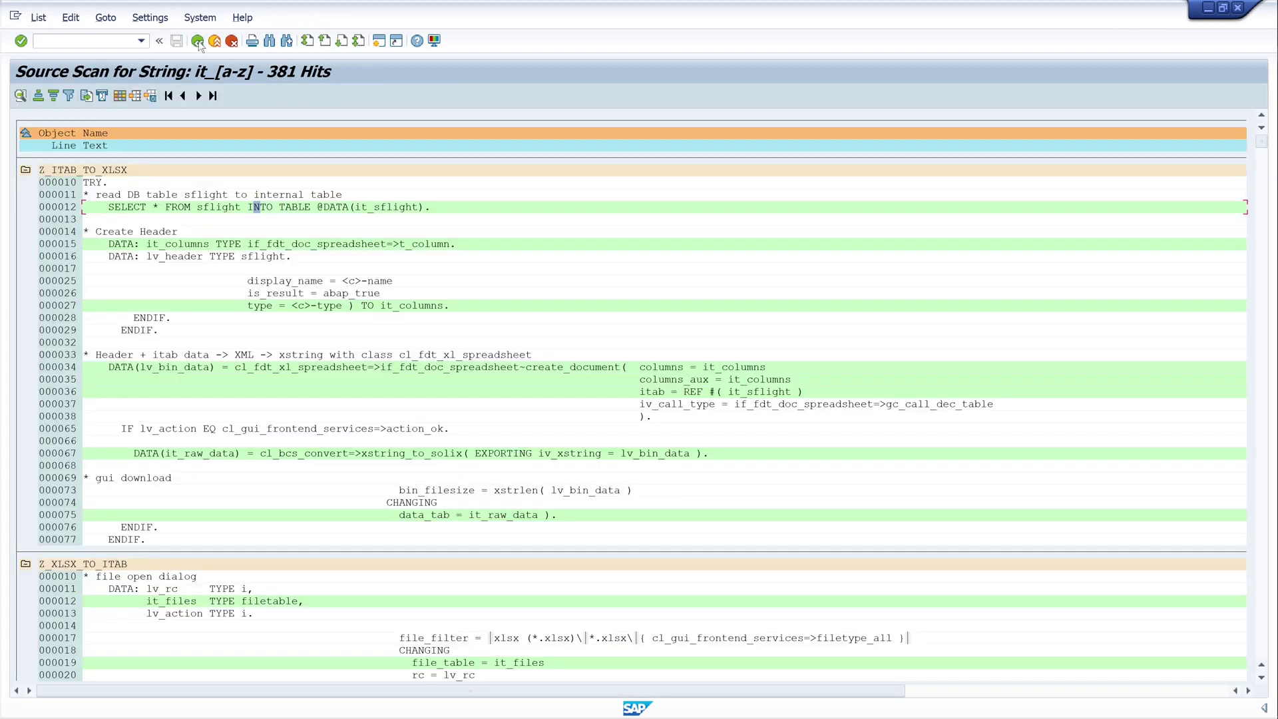
Step: Leave the 381-hit list and return to the Scan ABAP Report Sources selection screen
{"action": "left_click", "coordinate": [198, 42]}
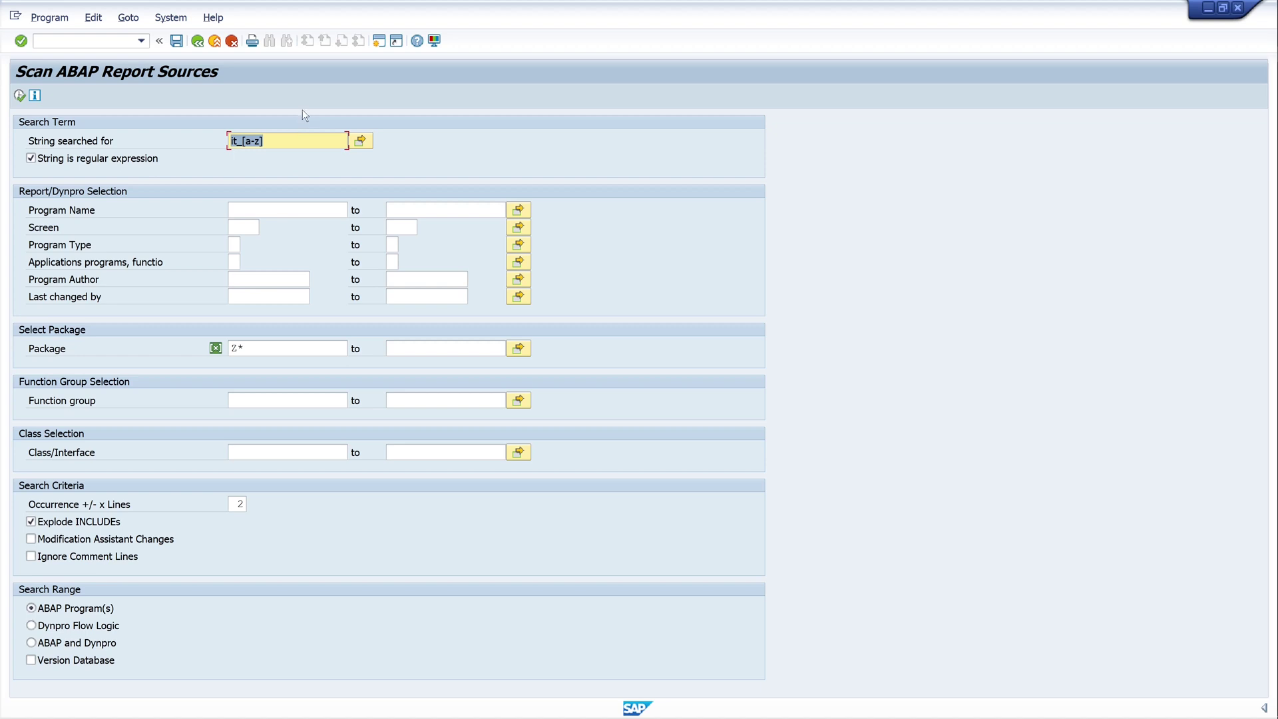
{"action": "key", "text": "F8"}
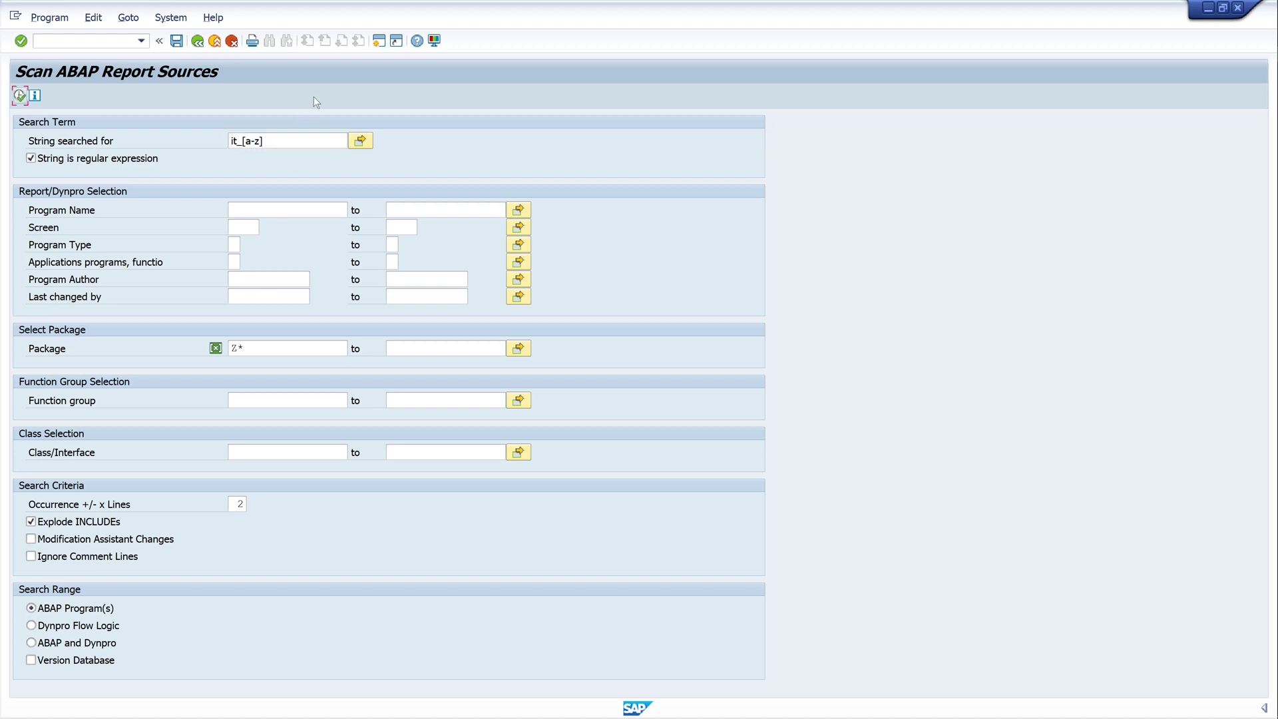